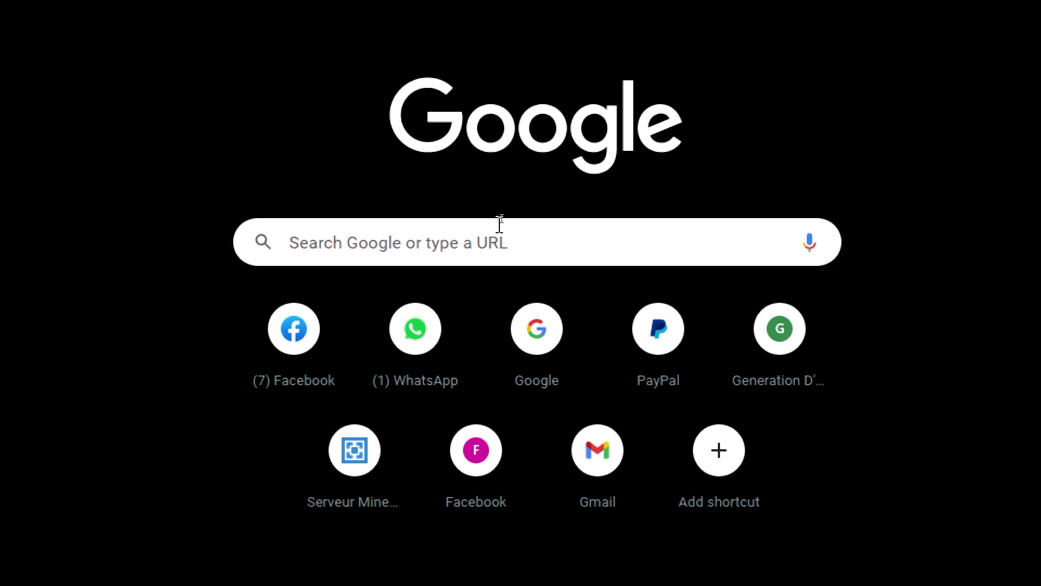
- Click into the Google search box on Chrome's new tab page to start a search
{"action": "left_click", "coordinate": [499, 223]}
- Search Google for 'adobe connect', then refine the query to 'adobe connect english'
{"action": "type", "text": "adobe co"}
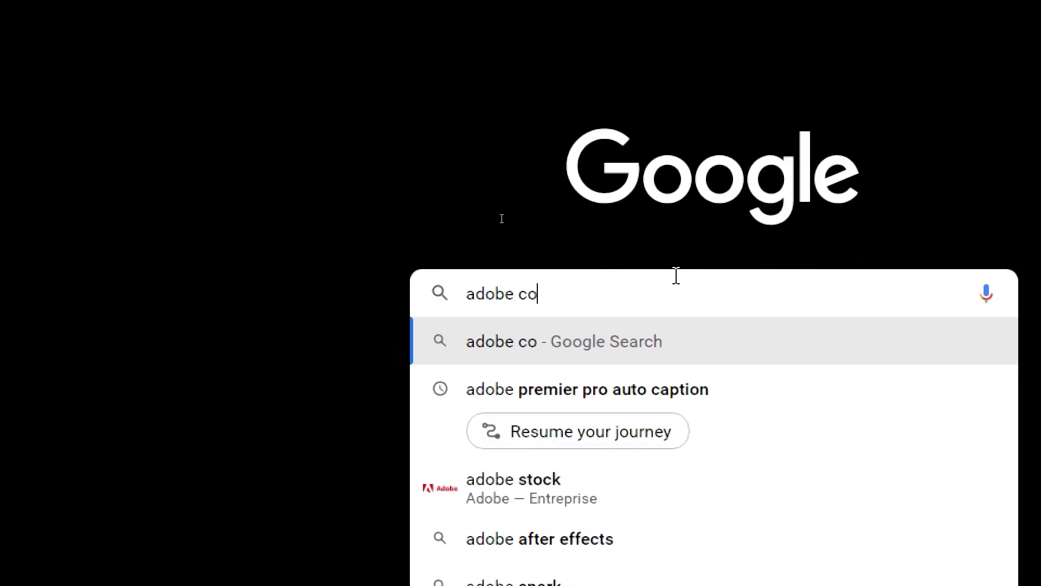
{"action": "type", "text": "nnect"}
{"action": "key", "text": "Return"}
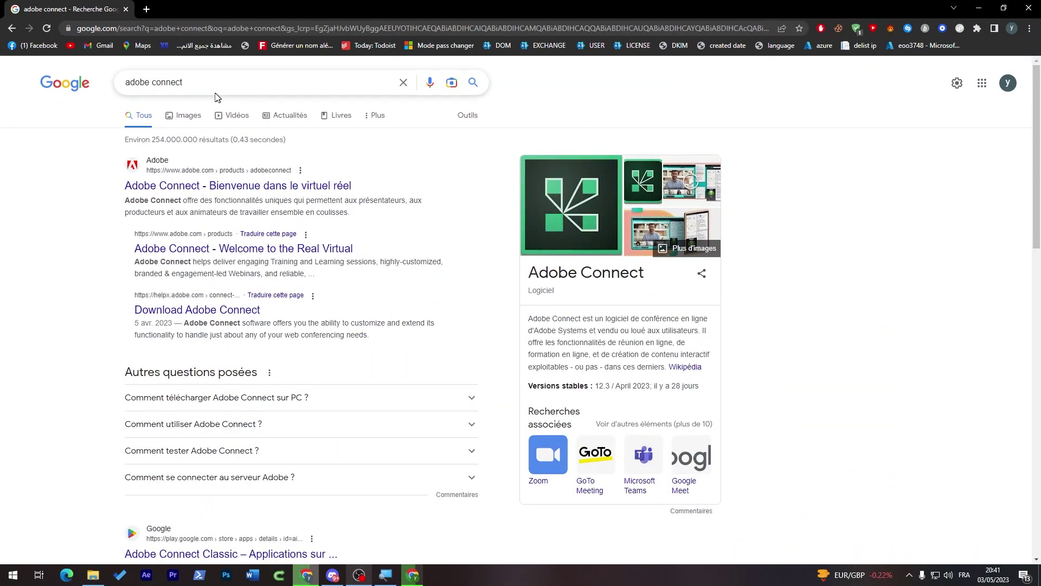
{"action": "left_click", "coordinate": [185, 82]}
{"action": "type", "text": "english"}
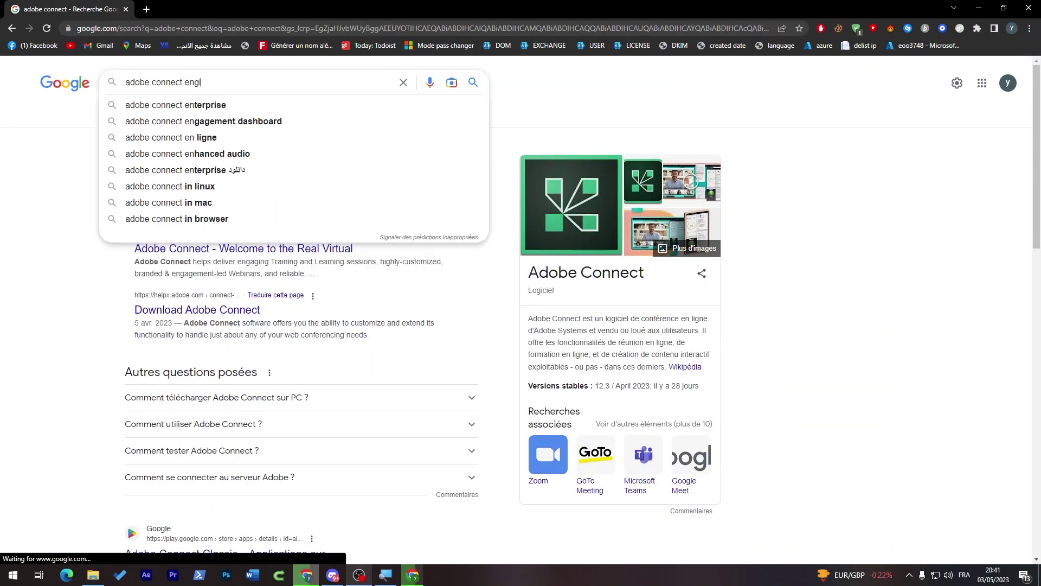
{"action": "key", "text": "Return"}
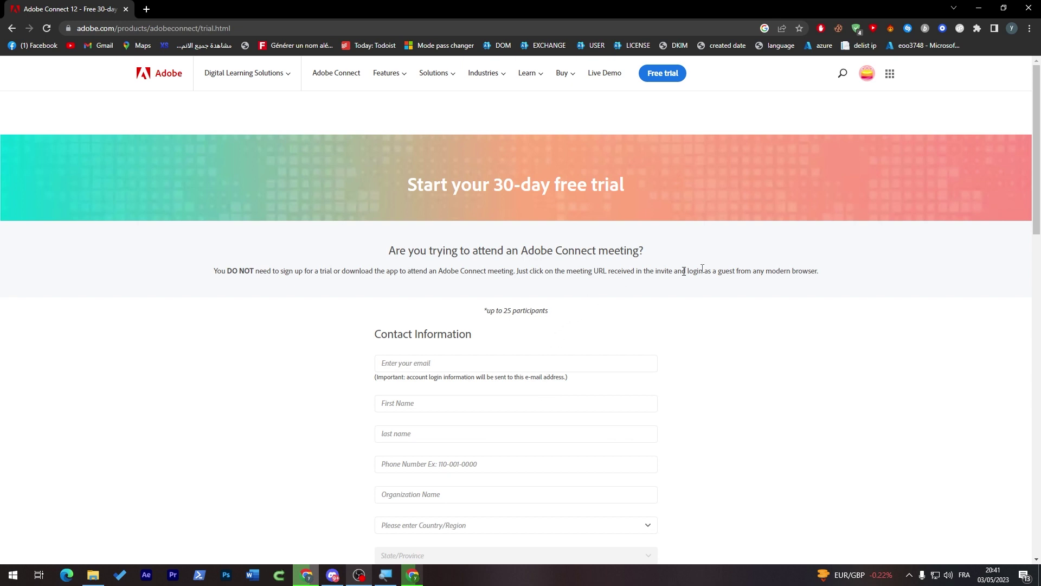
- Scroll to the trial form's e-mail field, dismiss Chrome's autofill list, and scroll through the form
{"action": "left_click_drag", "start_coordinate": [1038, 180], "coordinate": [1035, 253]}
{"action": "left_click", "coordinate": [412, 170]}
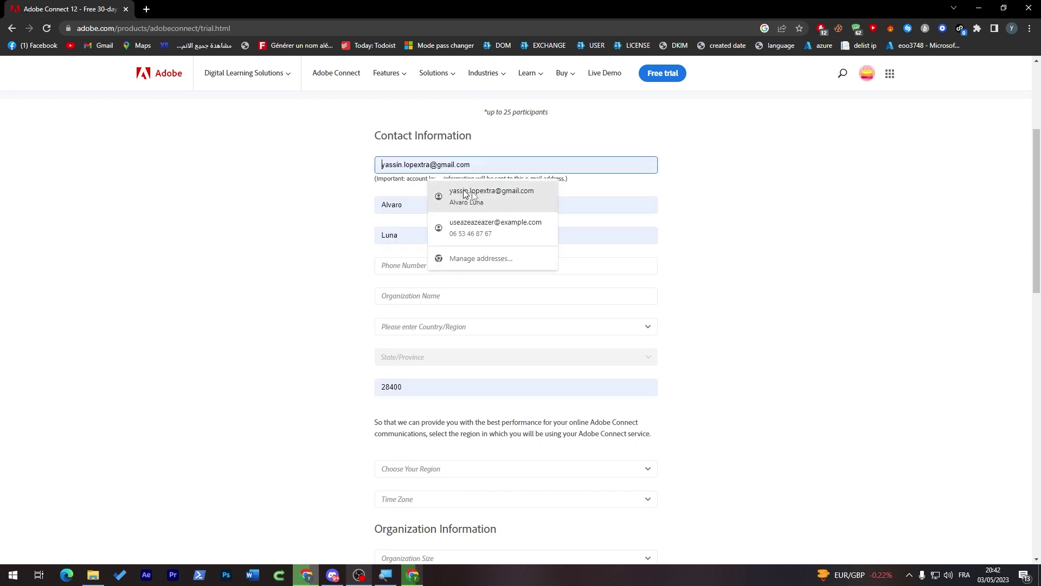
{"action": "left_click", "coordinate": [699, 232]}
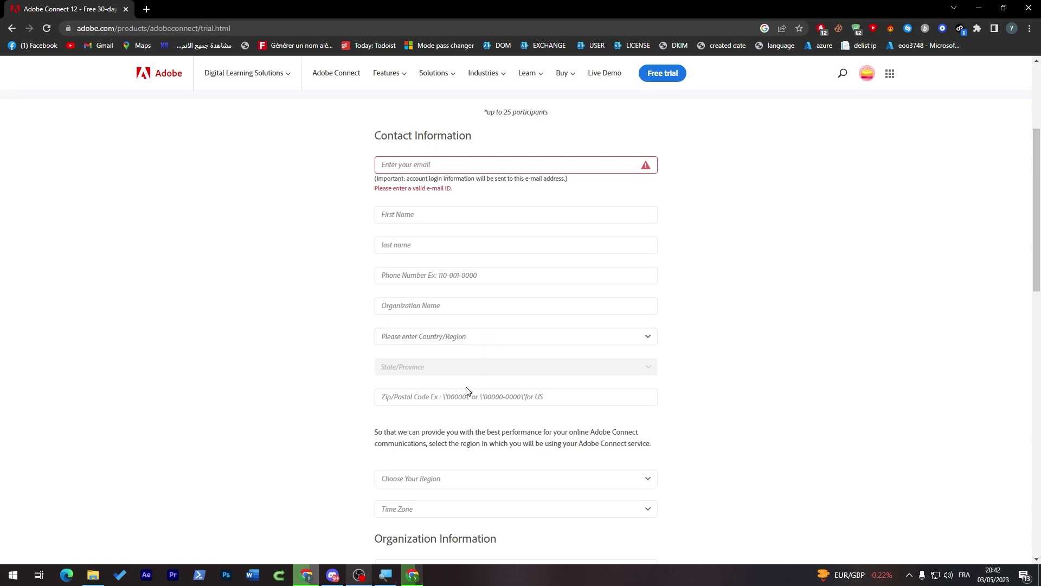
{"action": "scroll", "coordinate": [467, 395], "scroll_direction": "down", "scroll_amount": 6}
{"action": "mouse_move", "coordinate": [1040, 300]}
{"action": "left_mouse_down"}
{"action": "mouse_move", "coordinate": [1035, 377]}
{"action": "mouse_move", "coordinate": [1035, 313]}
{"action": "left_mouse_up"}
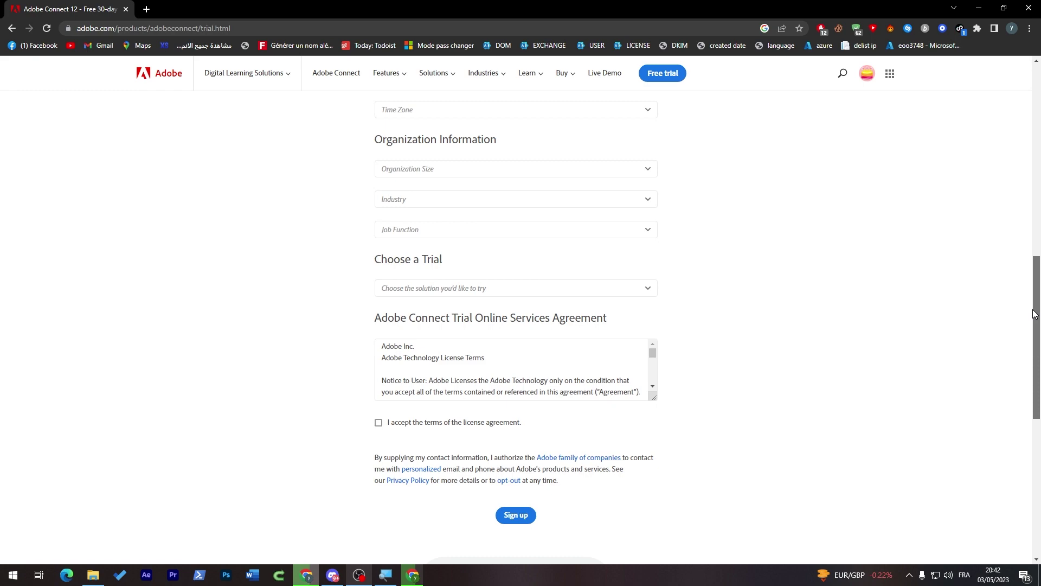
{"action": "left_click_drag", "start_coordinate": [1035, 313], "coordinate": [1035, 175]}
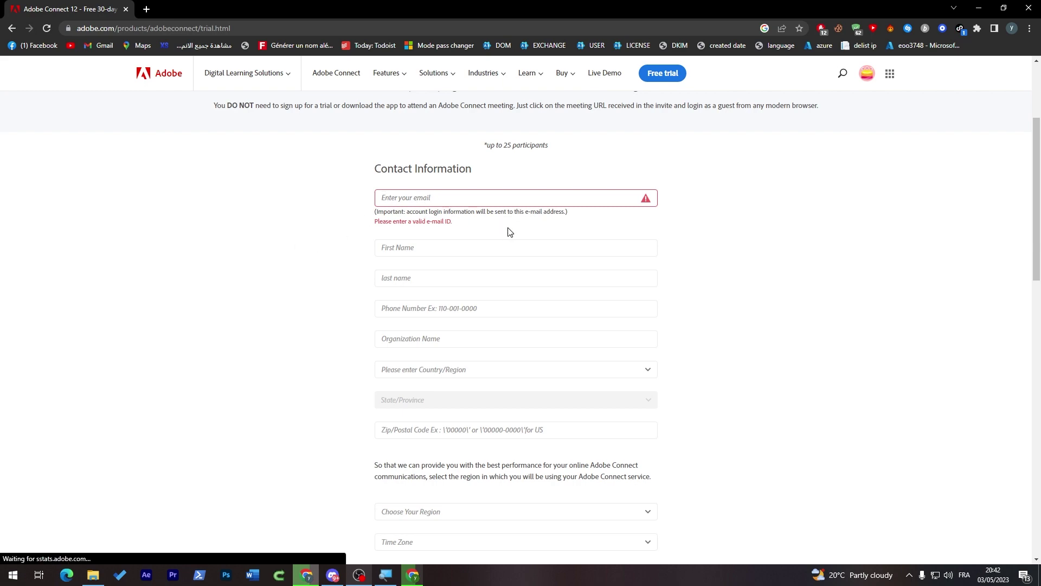
- Autofill the contact's e-mail and name from Chrome, leaving the phone number empty
{"action": "left_click", "coordinate": [465, 197]}
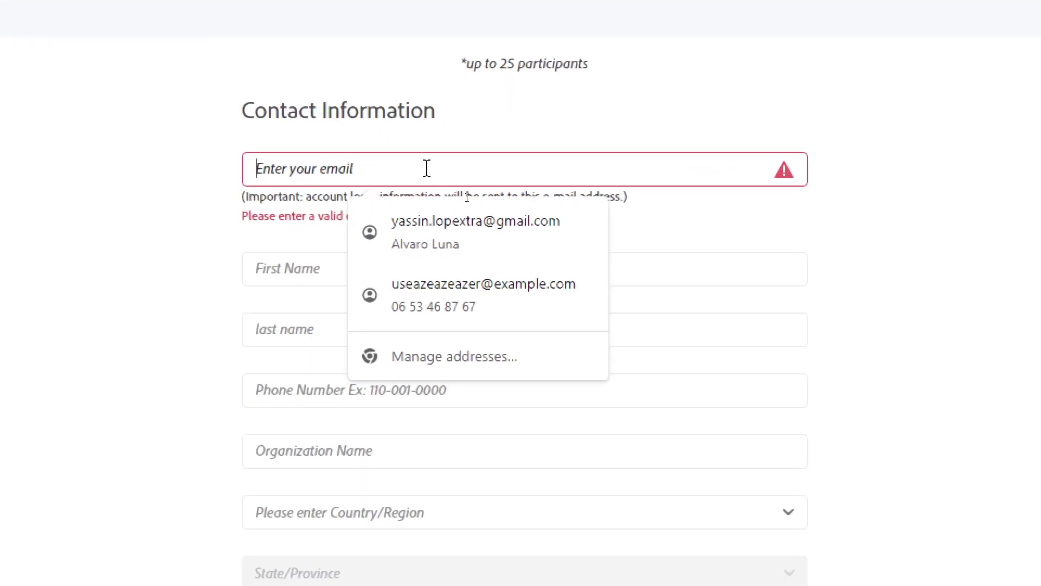
{"action": "left_click", "coordinate": [428, 225]}
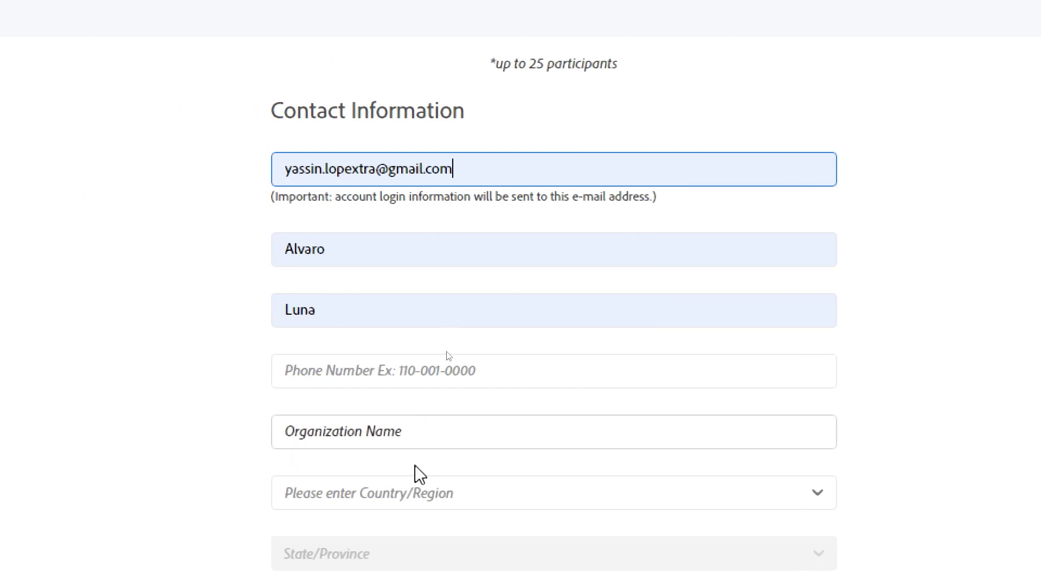
{"action": "left_click", "coordinate": [337, 242]}
{"action": "left_click_drag", "start_coordinate": [395, 283], "coordinate": [350, 271]}
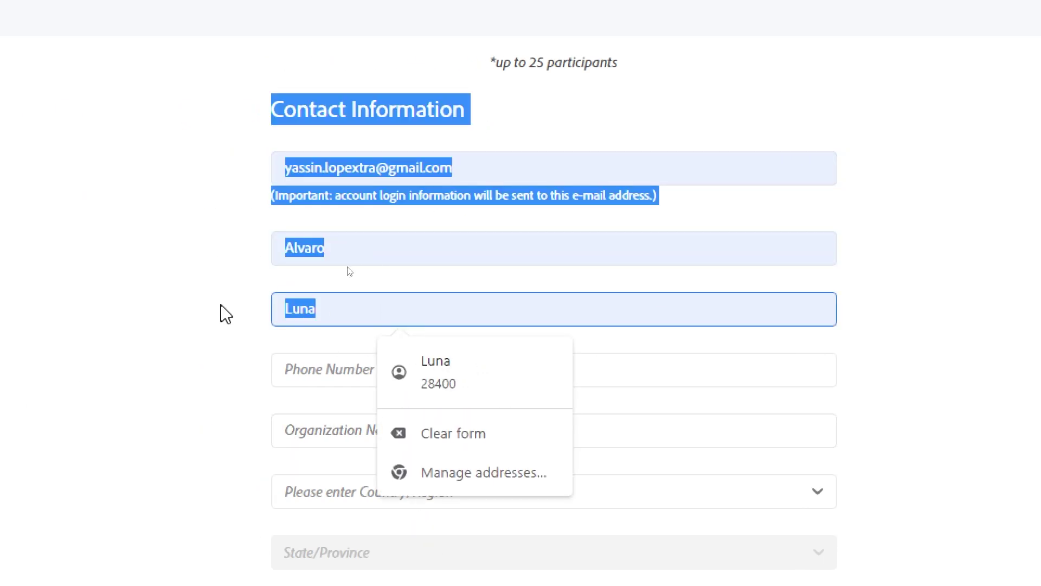
{"action": "left_click", "coordinate": [350, 271]}
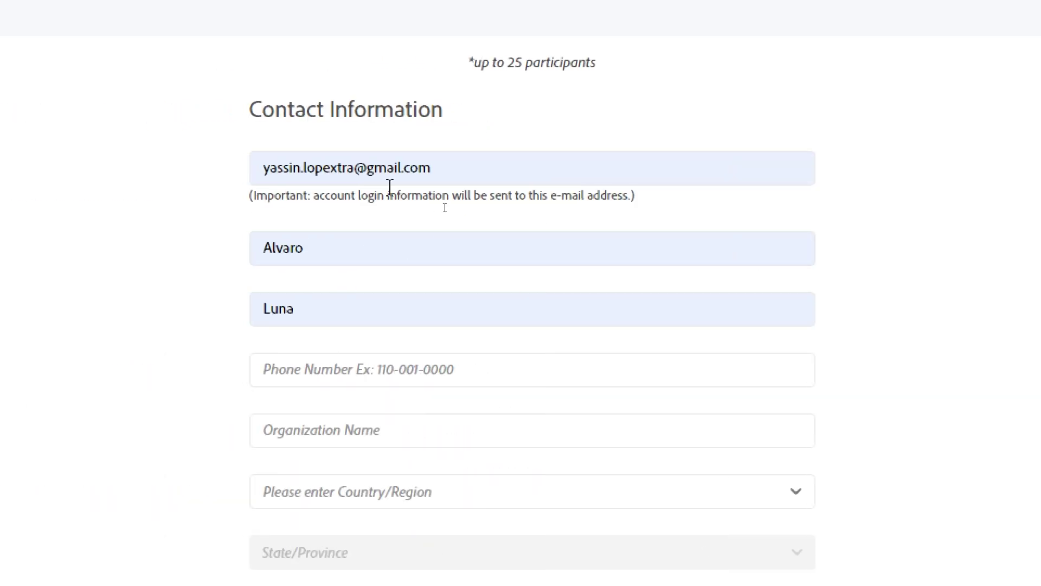
{"action": "scroll", "coordinate": [337, 558], "scroll_direction": "down", "scroll_amount": 3}
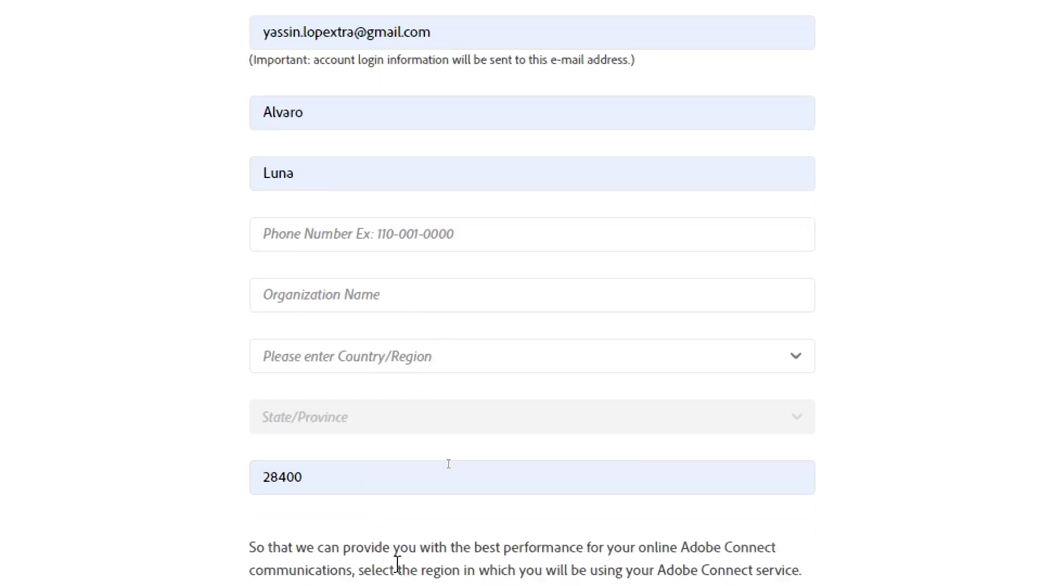
{"action": "left_click", "coordinate": [316, 230]}
{"action": "left_click", "coordinate": [193, 263]}
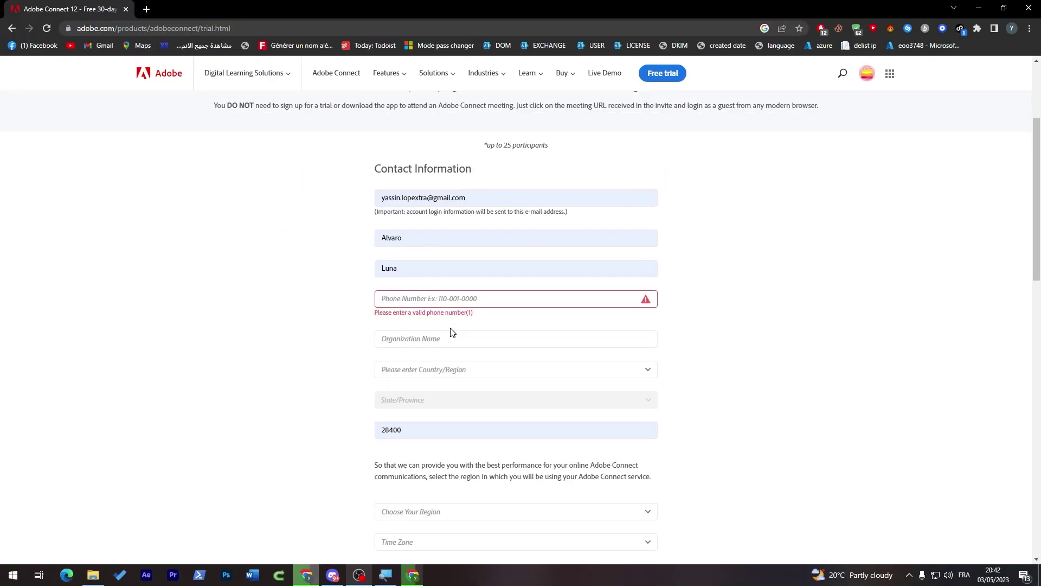
- Enter organization name 'Tutorial' and set the country to Spain
{"action": "scroll", "coordinate": [1006, 201], "scroll_direction": "down", "scroll_amount": 2}
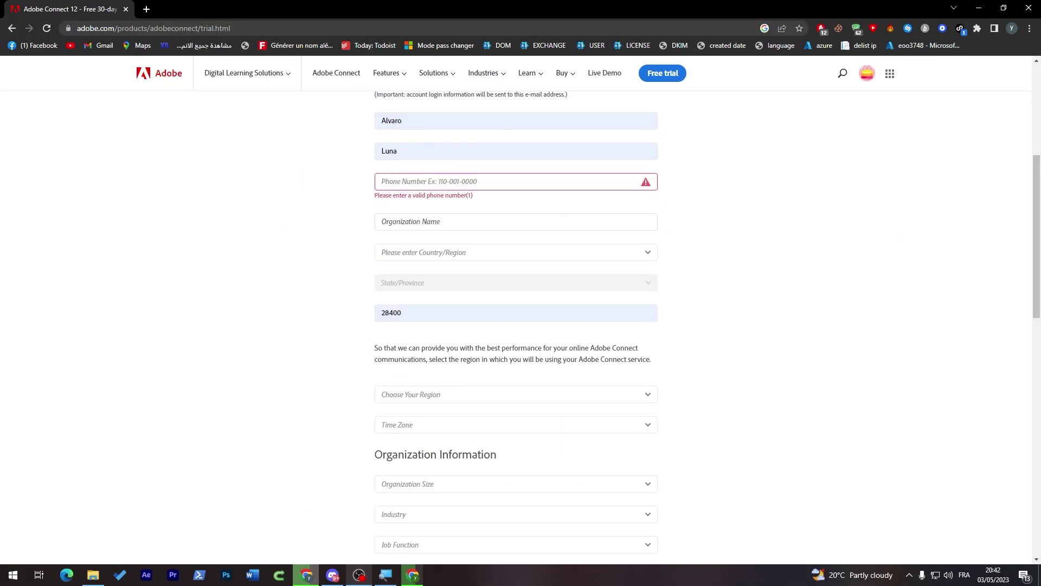
{"action": "key", "text": "Tab"}
{"action": "type", "text": "Tu"}
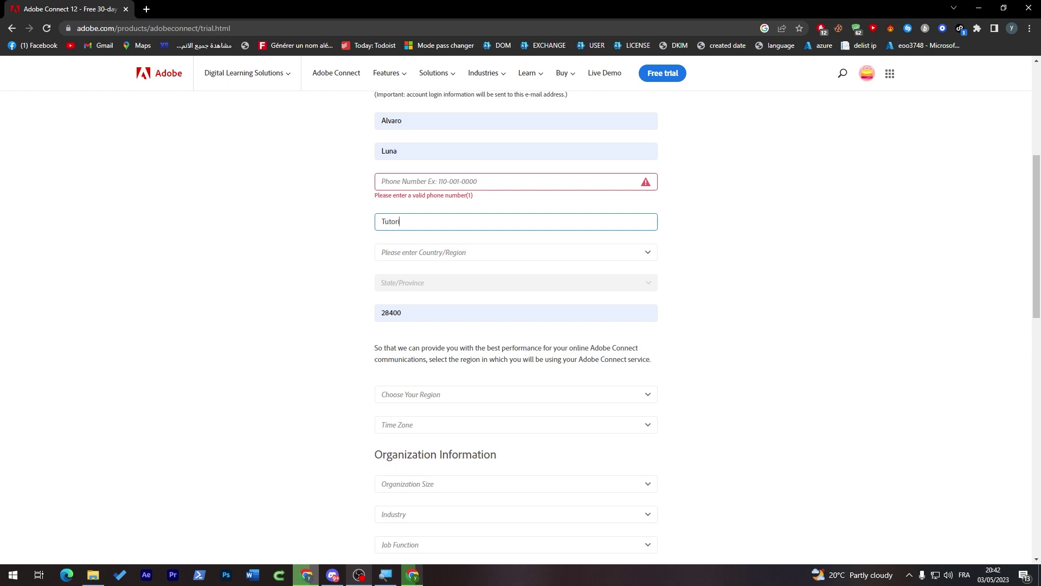
{"action": "left_click", "coordinate": [564, 254]}
{"action": "left_click", "coordinate": [518, 277]}
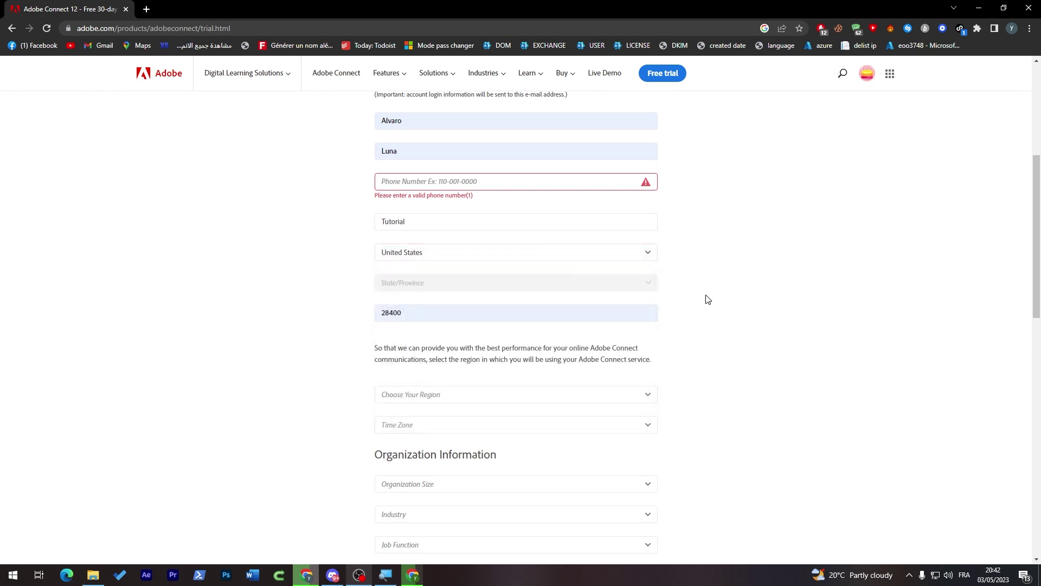
{"action": "scroll", "coordinate": [706, 247], "scroll_direction": "down", "scroll_amount": 1}
{"action": "left_click", "coordinate": [629, 212]}
{"action": "key", "text": "s"}
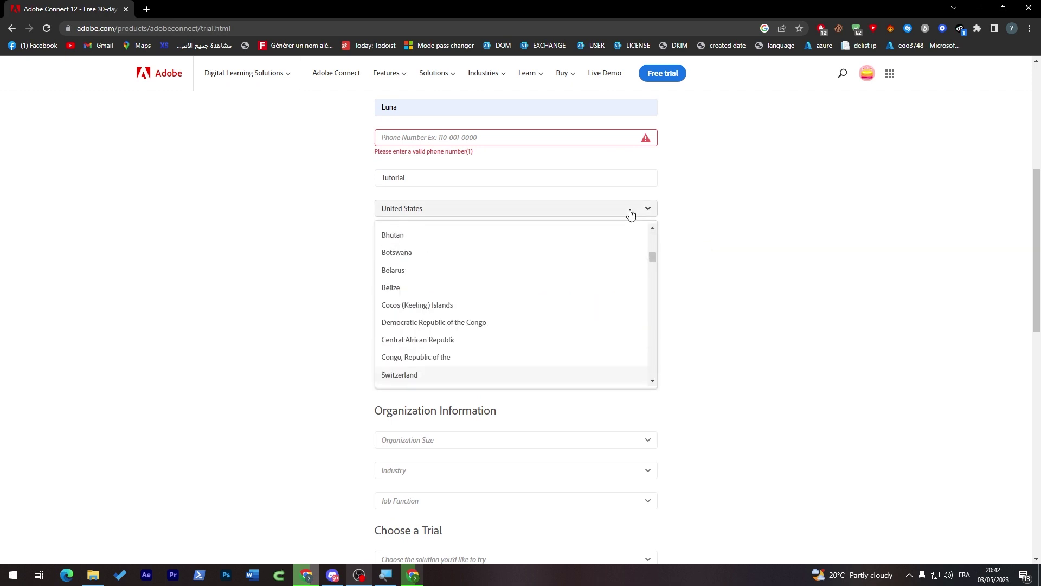
{"action": "key", "text": "s"}
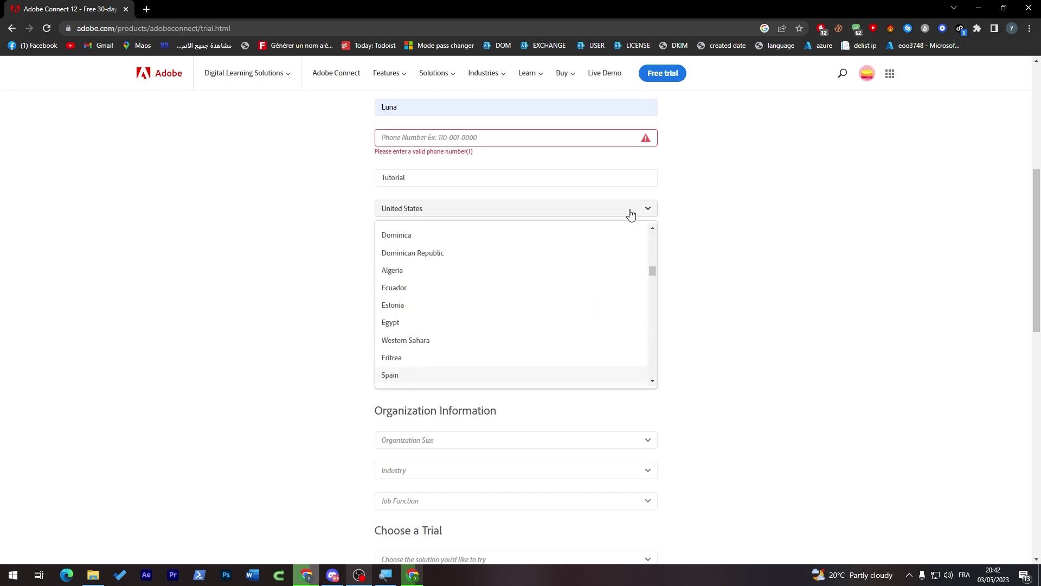
{"action": "left_click", "coordinate": [484, 378]}
{"action": "scroll", "coordinate": [1038, 278], "scroll_direction": "down", "scroll_amount": 2}
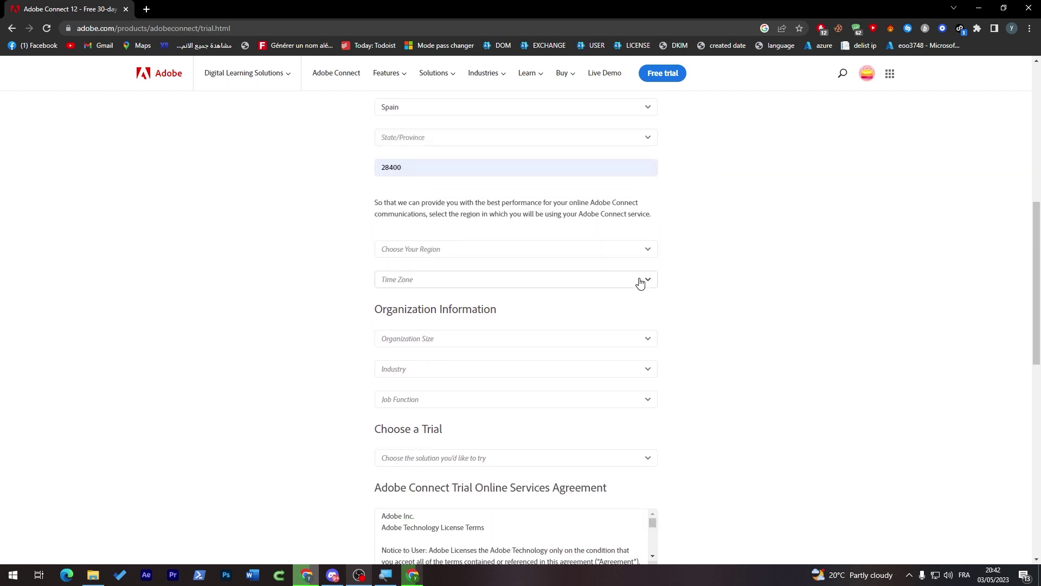
- Set the service region to Rest of the World and time zone to (GMT+03:00) Kuwait, Riyadh
{"action": "left_click", "coordinate": [630, 255]}
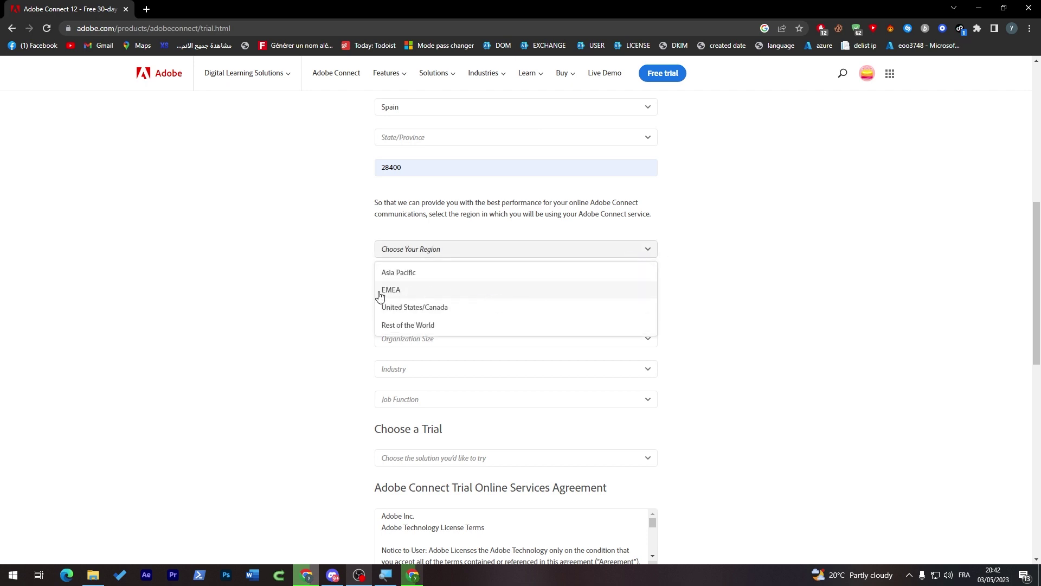
{"action": "left_click", "coordinate": [414, 326]}
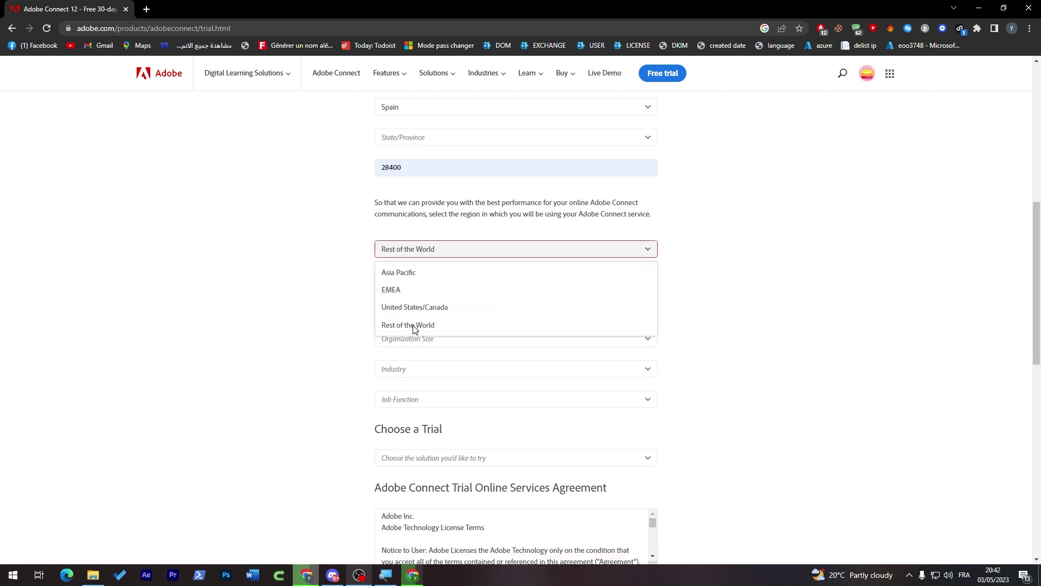
{"action": "left_click", "coordinate": [407, 282]}
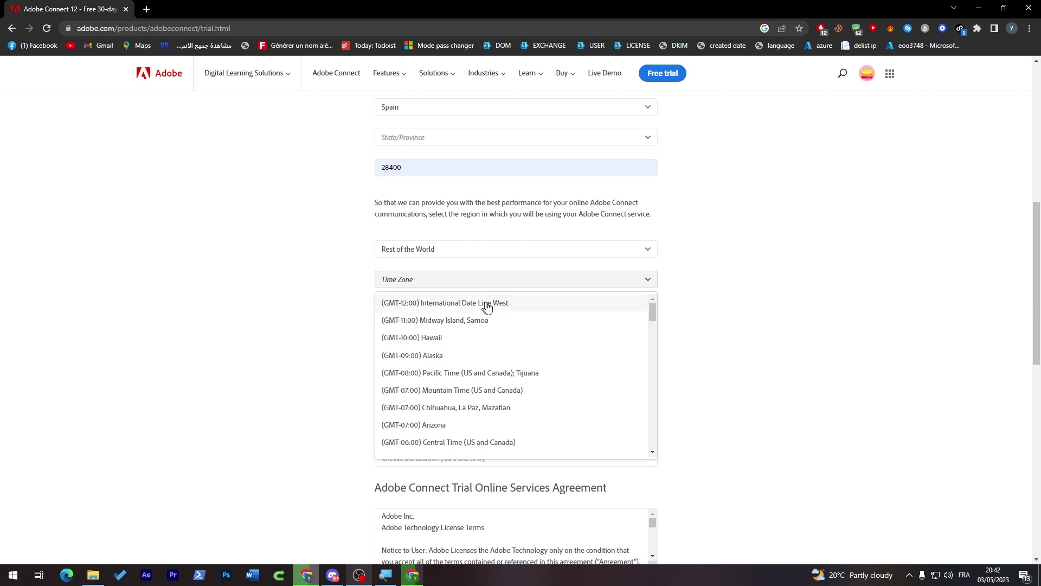
{"action": "left_click_drag", "start_coordinate": [650, 312], "coordinate": [646, 355]}
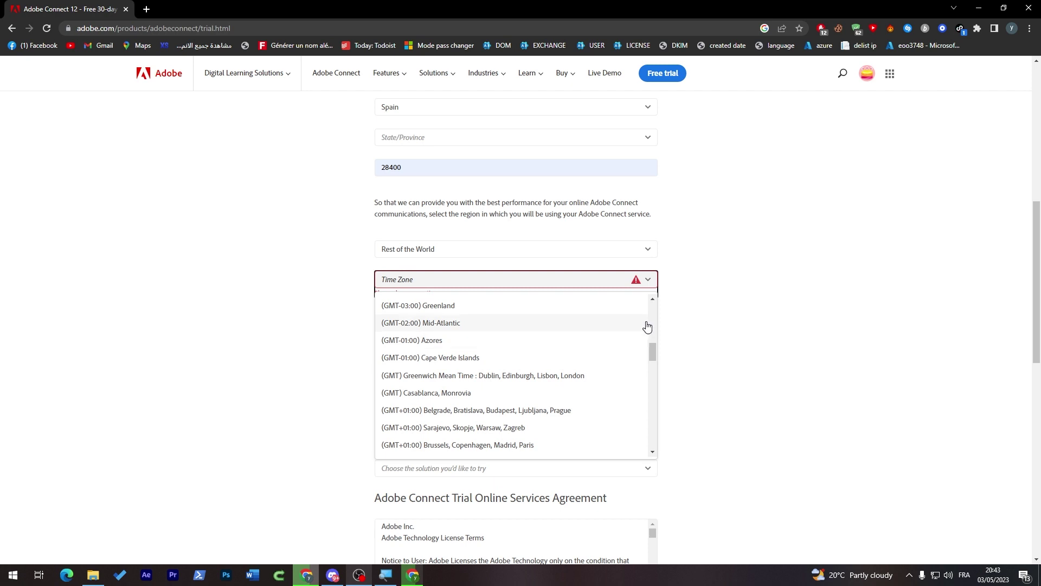
{"action": "left_click_drag", "start_coordinate": [652, 350], "coordinate": [646, 423]}
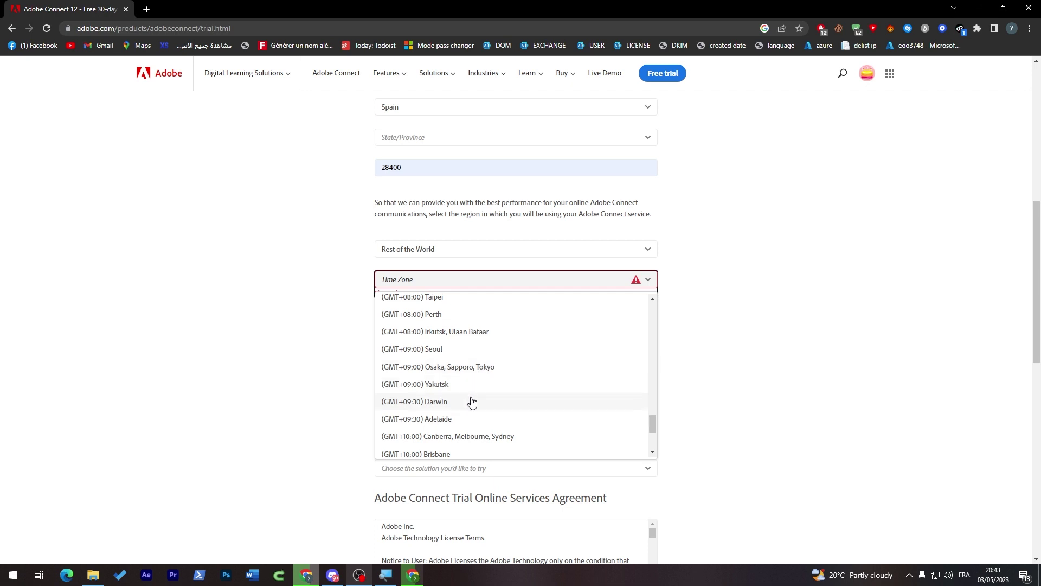
{"action": "left_click_drag", "start_coordinate": [649, 425], "coordinate": [650, 402]}
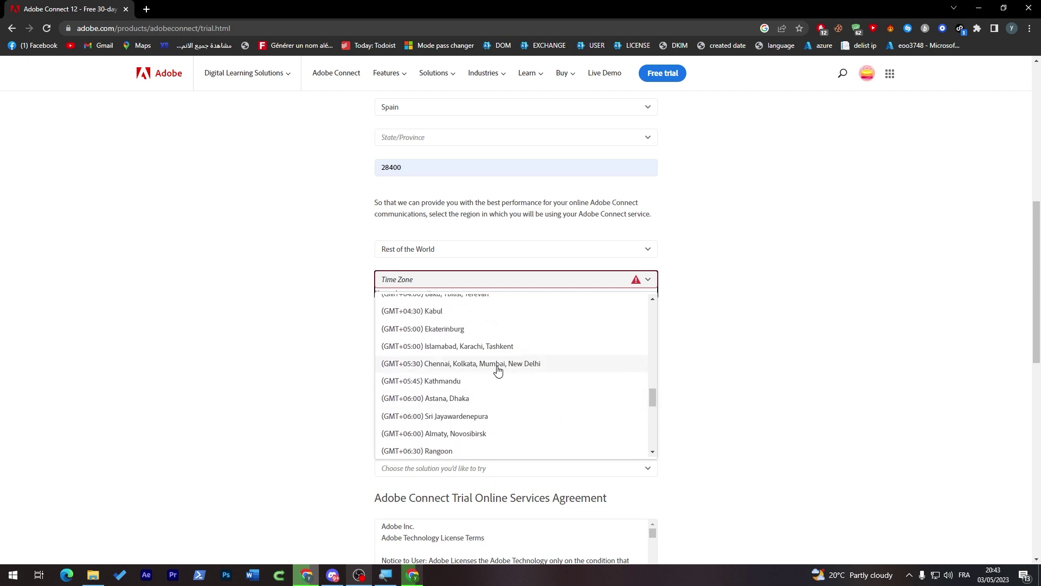
{"action": "left_click_drag", "start_coordinate": [652, 396], "coordinate": [650, 374]}
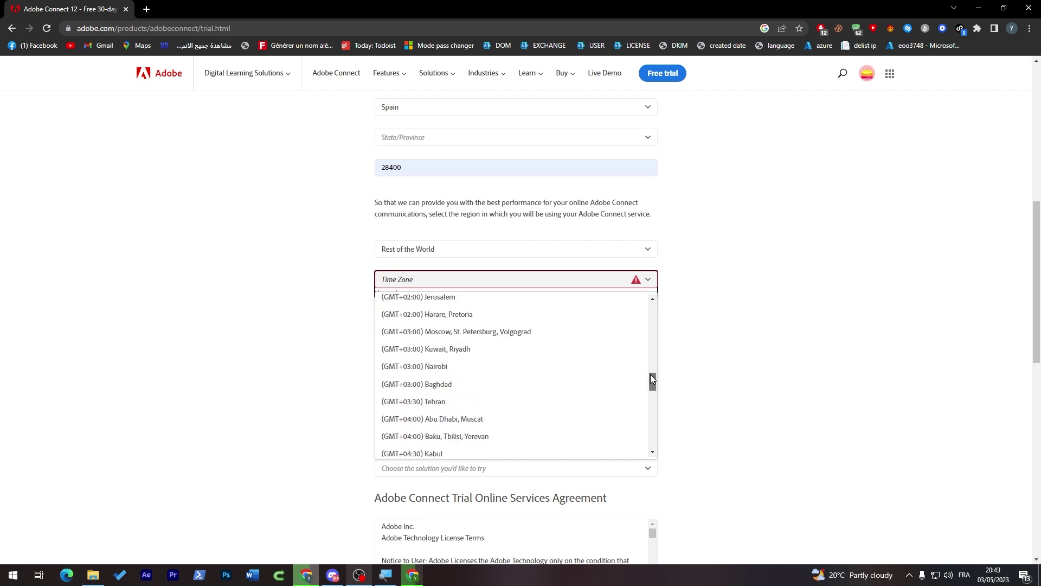
{"action": "left_click", "coordinate": [515, 352]}
- Open the Choose a Trial list, close it without choosing, and bring up the Buy options
{"action": "scroll", "coordinate": [514, 352], "scroll_direction": "down", "scroll_amount": 3}
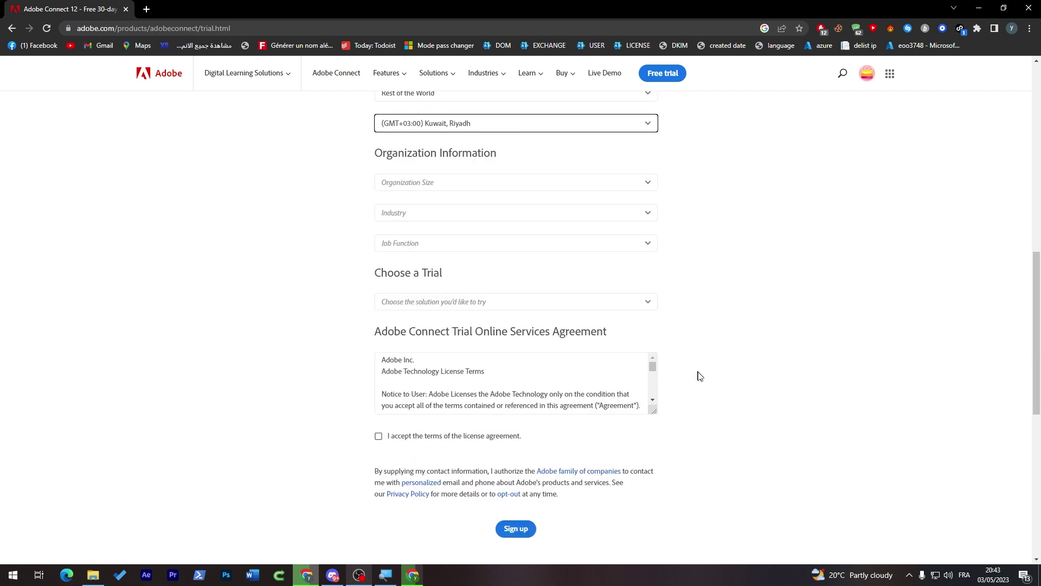
{"action": "scroll", "coordinate": [626, 444], "scroll_direction": "down", "scroll_amount": 2}
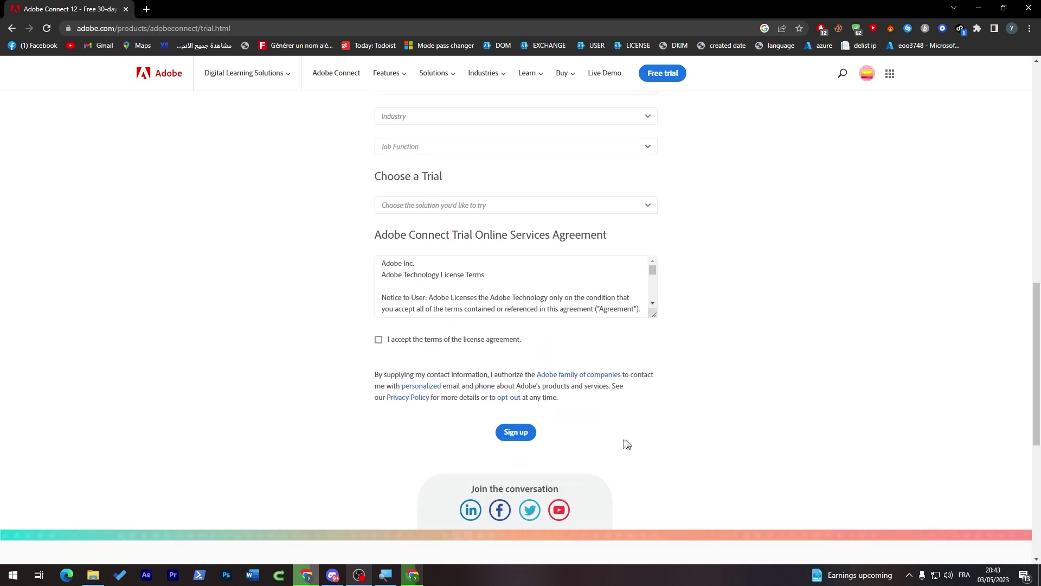
{"action": "left_click", "coordinate": [448, 204]}
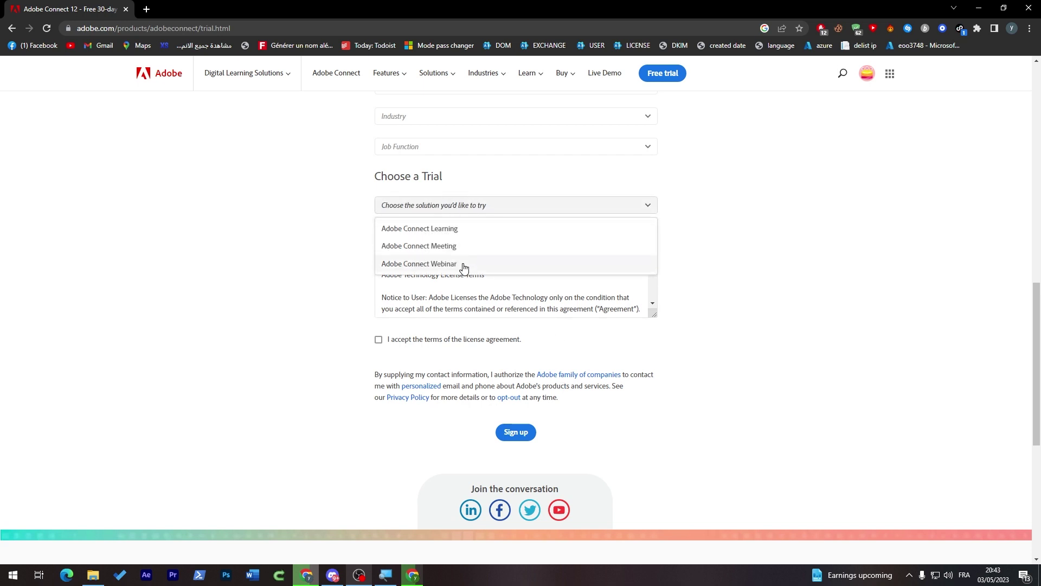
{"action": "left_click", "coordinate": [827, 257]}
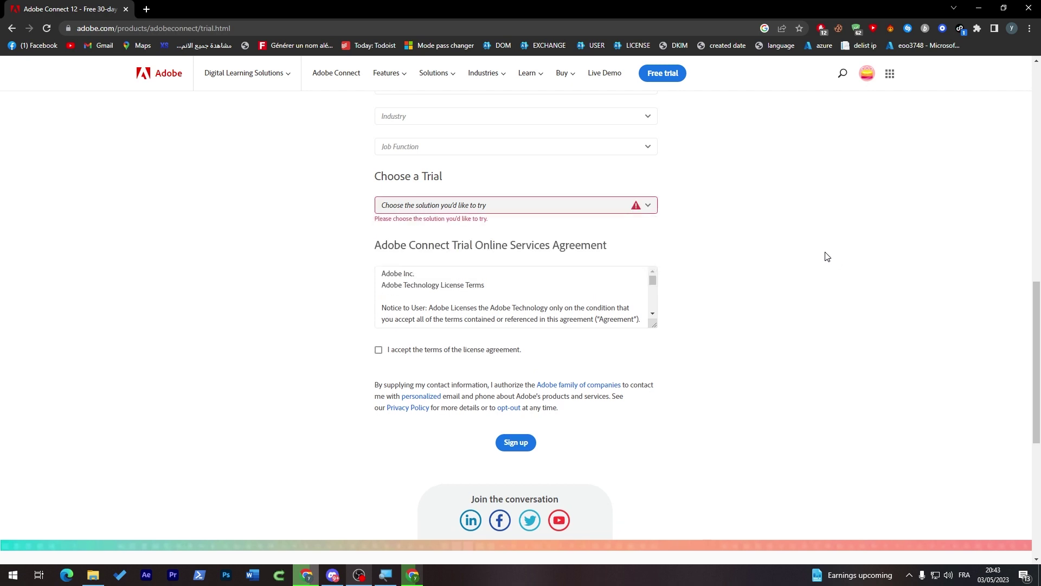
{"action": "left_click", "coordinate": [567, 74]}
- Open the Adobe Connect store in a new tab and scroll to the $50, $130 and $370 plan cards
{"action": "right_click", "coordinate": [580, 105]}
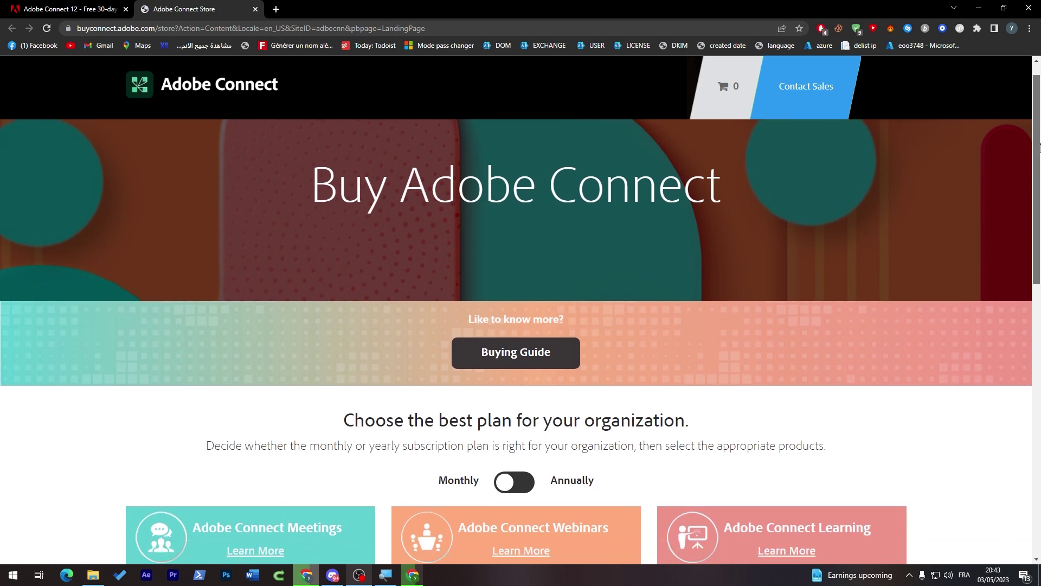
{"action": "scroll", "coordinate": [1020, 223], "scroll_direction": "down", "scroll_amount": 4}
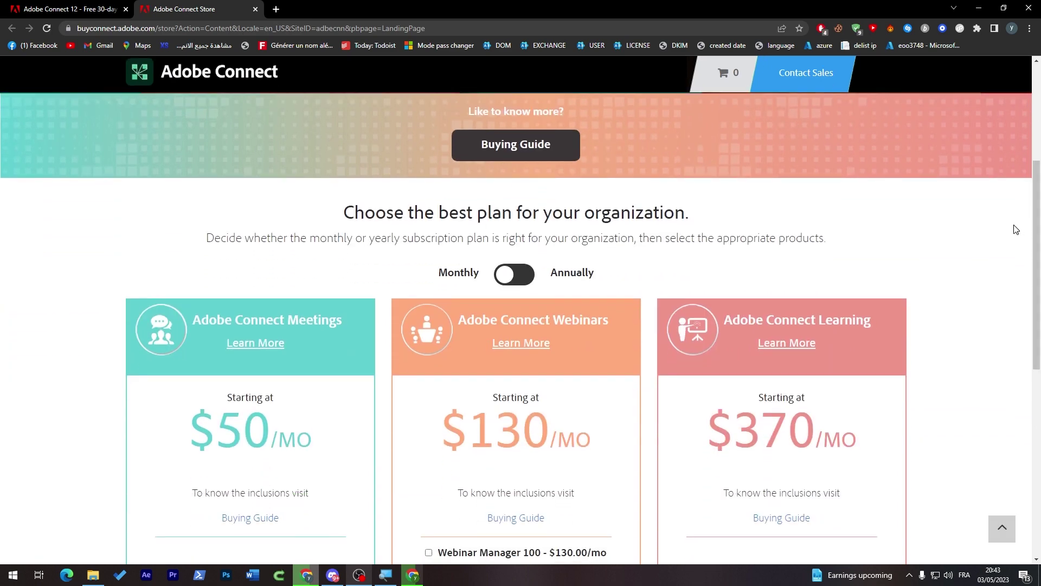
{"action": "scroll", "coordinate": [1040, 202], "scroll_direction": "down", "scroll_amount": 2}
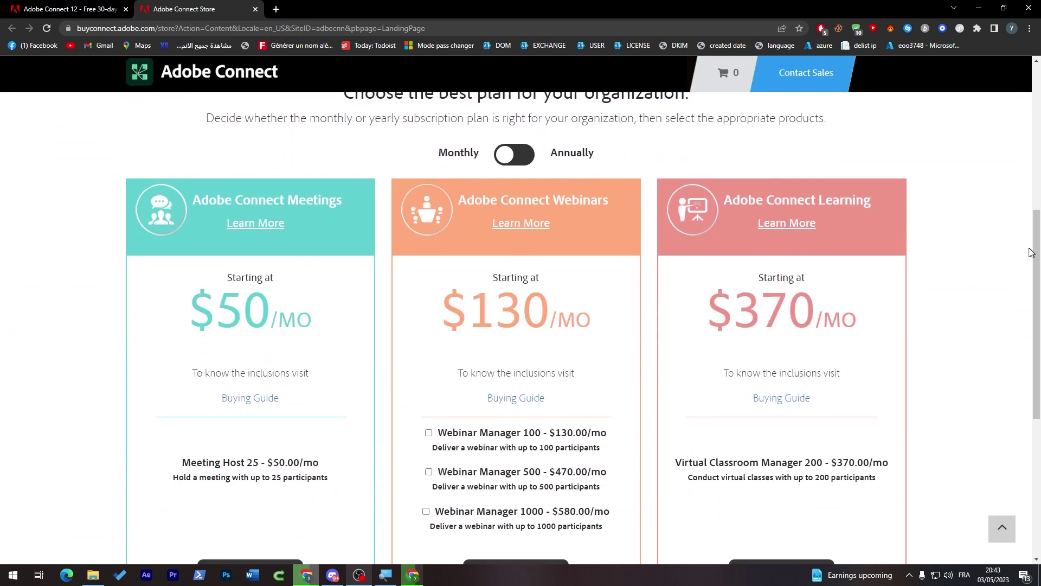
{"action": "left_click", "coordinate": [71, 9]}
{"action": "key", "text": "ctrl+Tab"}
{"action": "scroll", "coordinate": [1025, 384], "scroll_direction": "up", "scroll_amount": 5}
{"action": "scroll", "coordinate": [1025, 384], "scroll_direction": "down", "scroll_amount": 5}
{"action": "scroll", "coordinate": [1025, 384], "scroll_direction": "down", "scroll_amount": 1}
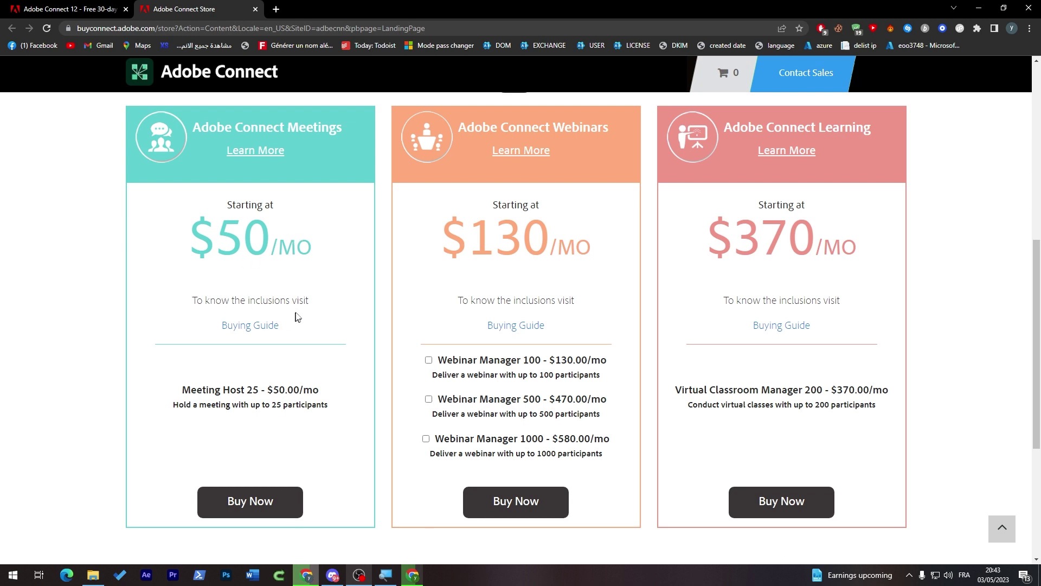
- Open the Adobe Connect 12 Buying Guide in a new tab
{"action": "right_click", "coordinate": [256, 329]}
{"action": "left_click", "coordinate": [292, 337]}
{"action": "mouse_move", "coordinate": [1038, 289]}
{"action": "left_mouse_down"}
{"action": "mouse_move", "coordinate": [1040, 327]}
{"action": "mouse_move", "coordinate": [1040, 302]}
{"action": "left_mouse_up"}
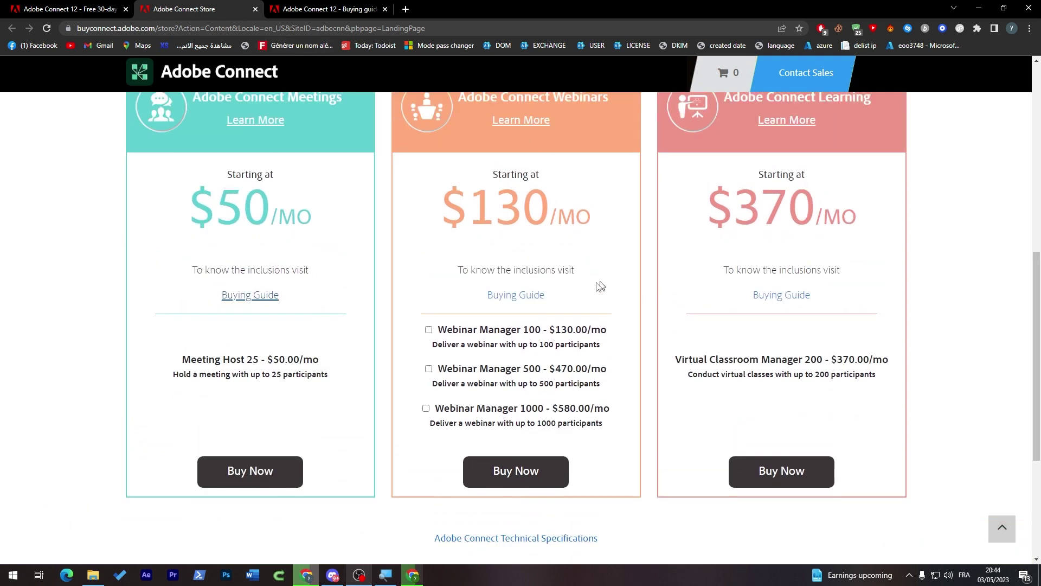
- Choose Adobe Connect Meeting as the trial and tick the license agreement checkbox
{"action": "left_click", "coordinate": [115, 8]}
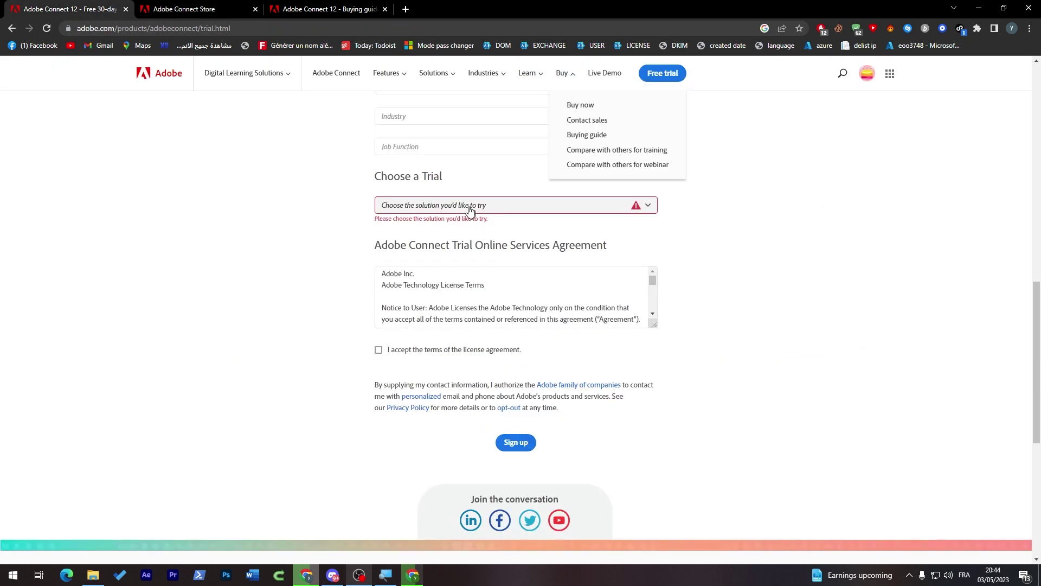
{"action": "left_click", "coordinate": [470, 206]}
{"action": "left_click", "coordinate": [454, 245]}
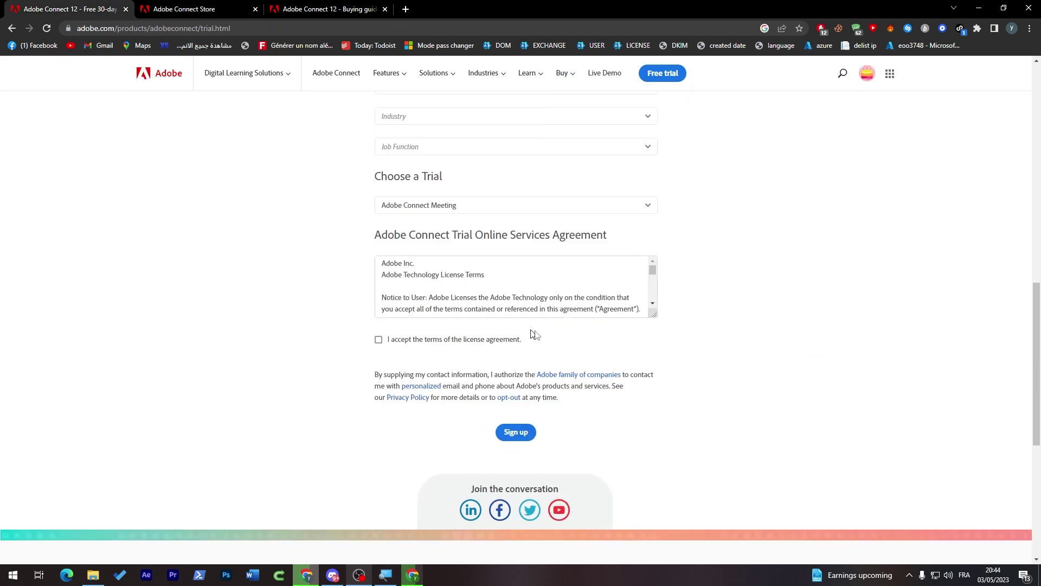
{"action": "left_click", "coordinate": [389, 342]}
{"action": "left_click_drag", "start_coordinate": [1036, 371], "coordinate": [1012, 174]}
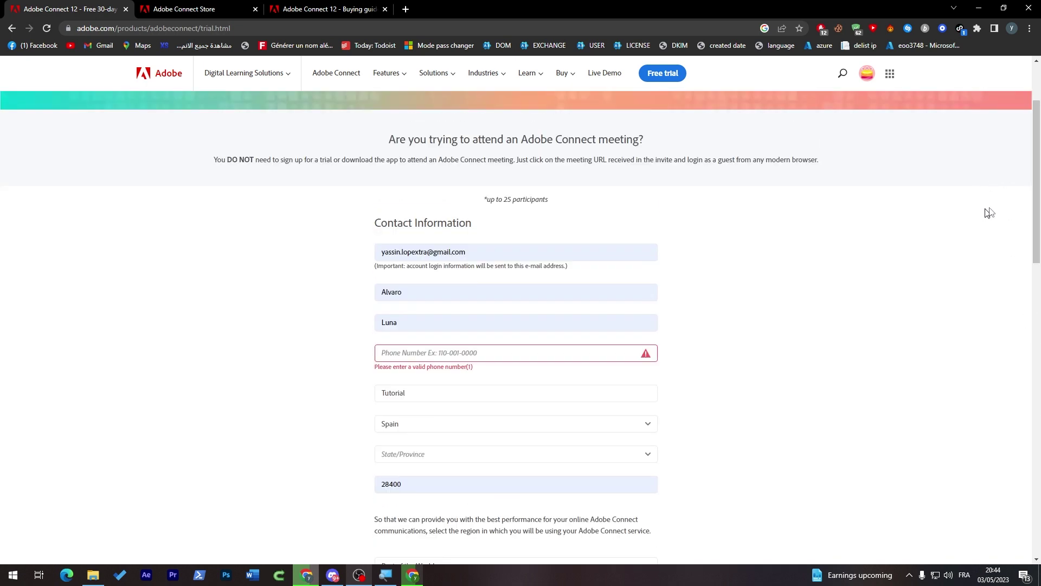
{"action": "left_click_drag", "start_coordinate": [1037, 187], "coordinate": [1020, 318]}
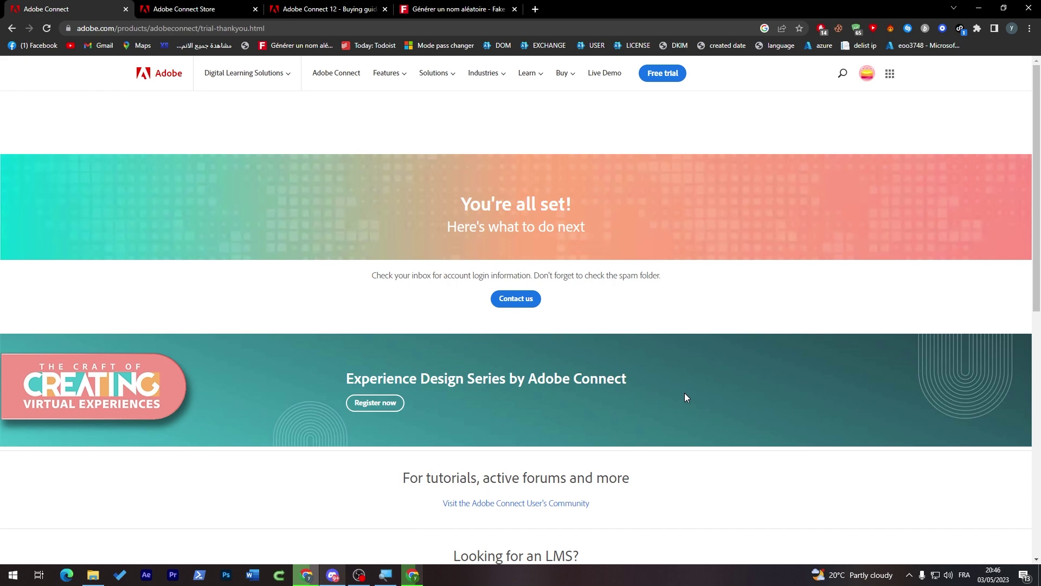
- Close the random name generator tab and open a new empty browser tab
{"action": "left_click", "coordinate": [514, 9]}
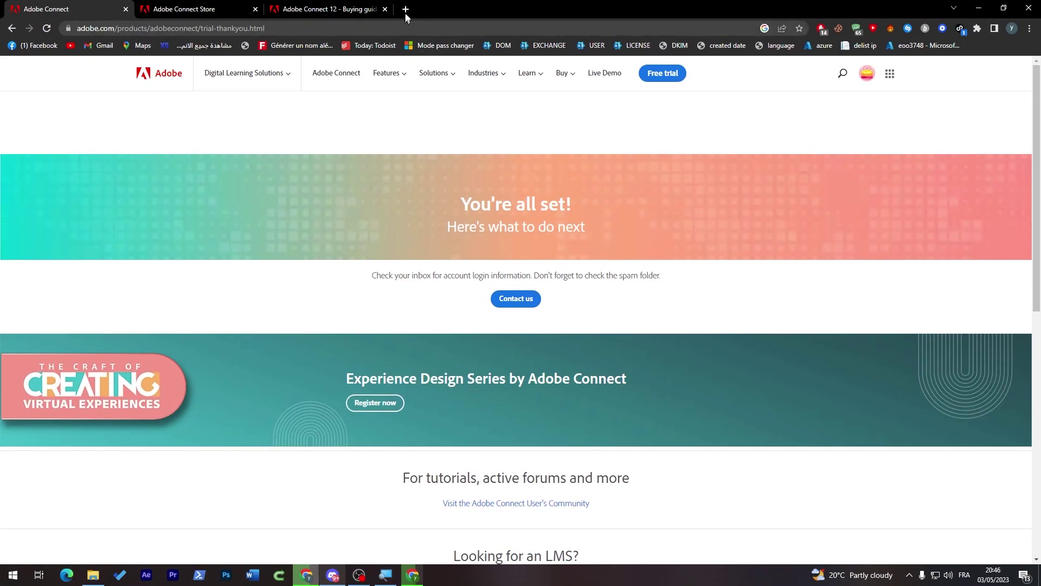
{"action": "left_click", "coordinate": [406, 9]}
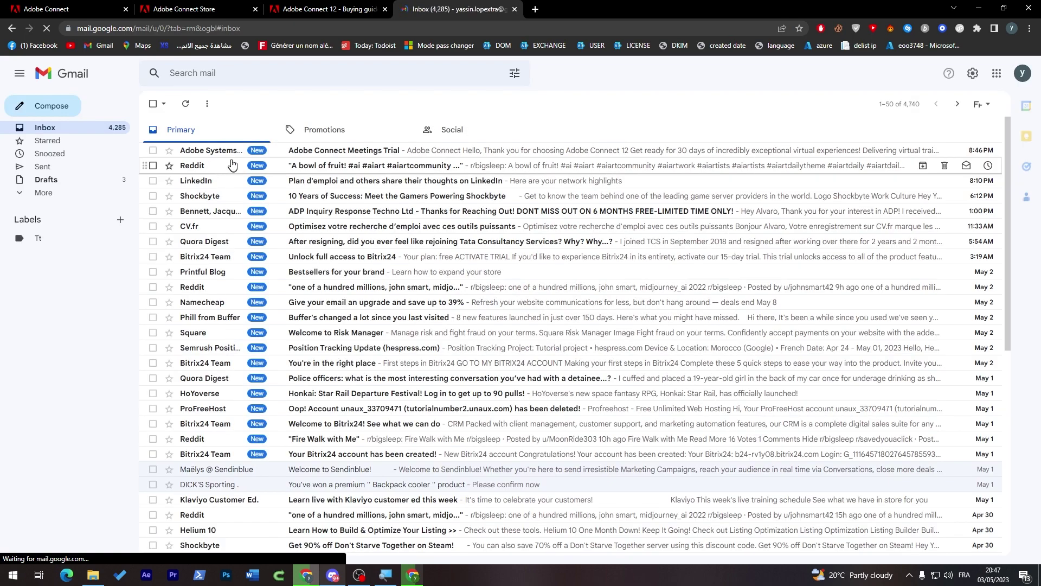
- Open the Adobe Connect Meetings Trial email, open its account URL in a new tab, and select the username
{"action": "left_click", "coordinate": [232, 150]}
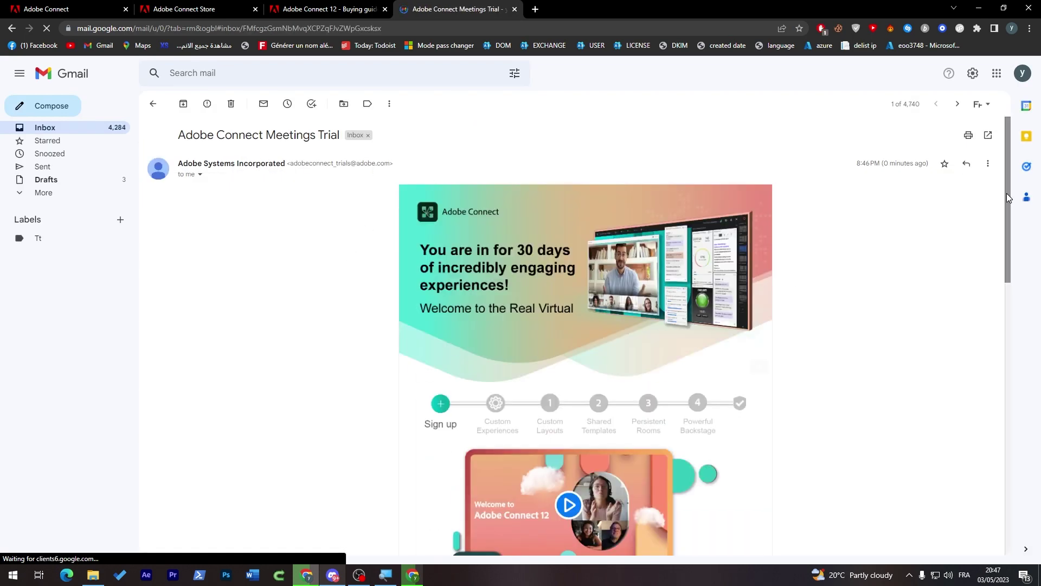
{"action": "left_click_drag", "start_coordinate": [1007, 196], "coordinate": [1011, 288]}
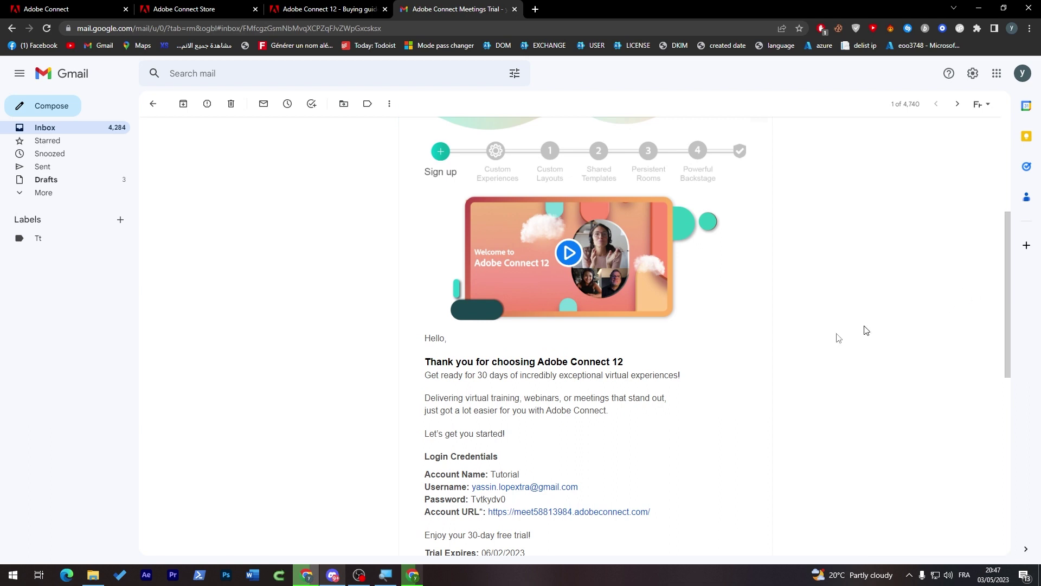
{"action": "middle_click", "coordinate": [595, 512]}
{"action": "left_click_drag", "start_coordinate": [591, 489], "coordinate": [475, 487]}
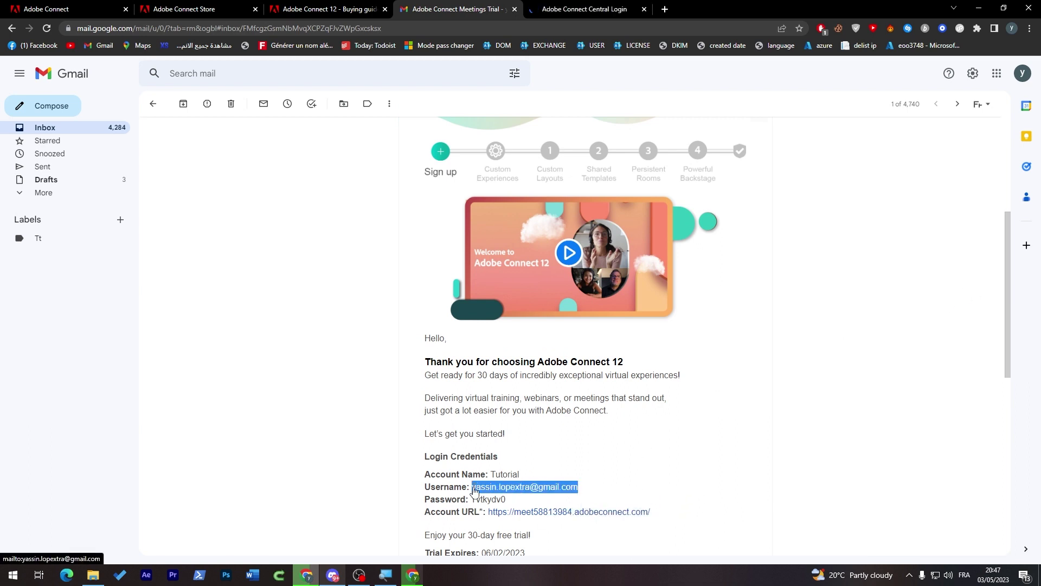
{"action": "key", "text": "ctrl+Tab"}
- Paste the username and the account password from the email into the login form and sign in
{"action": "key", "text": "ctrl+v"}
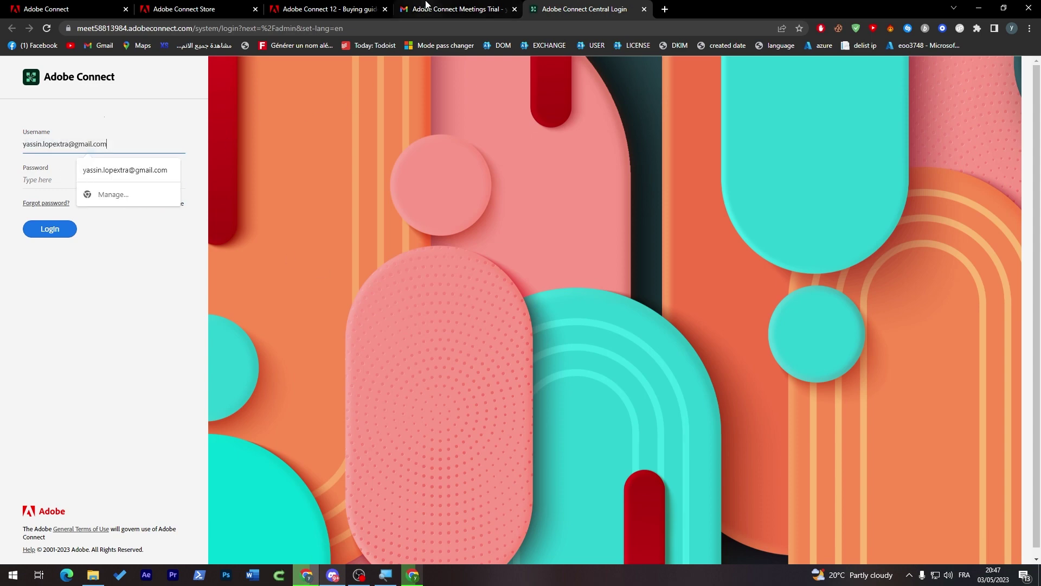
{"action": "key", "text": "ctrl+shift+Tab"}
{"action": "left_click_drag", "start_coordinate": [509, 500], "coordinate": [473, 508]}
{"action": "key", "text": "ctrl+c"}
{"action": "key", "text": "ctrl+Tab"}
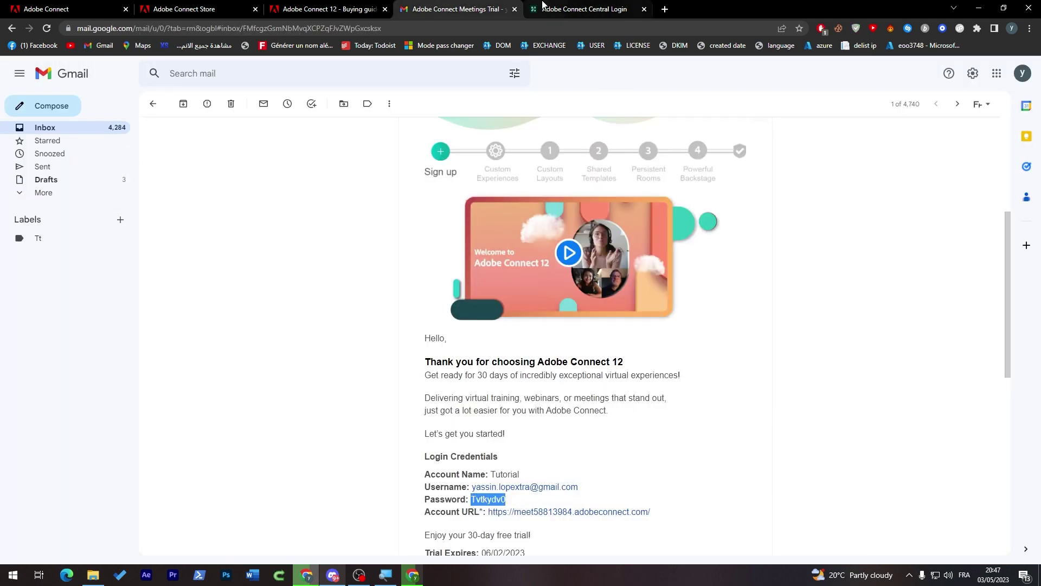
{"action": "key", "text": "Tab"}
{"action": "key", "text": "ctrl+v"}
{"action": "left_click", "coordinate": [114, 234]}
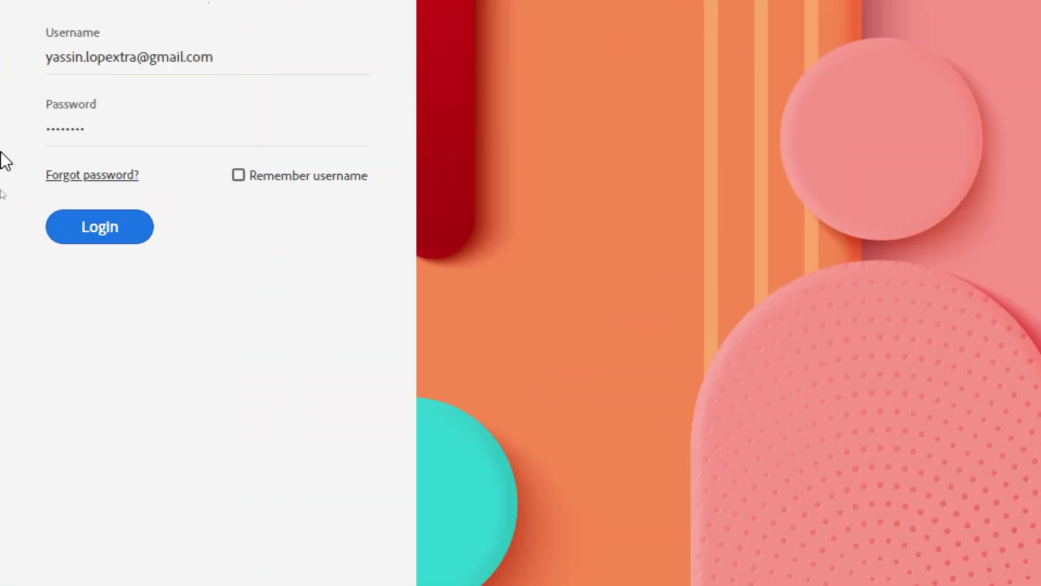
{"action": "left_click", "coordinate": [92, 264]}
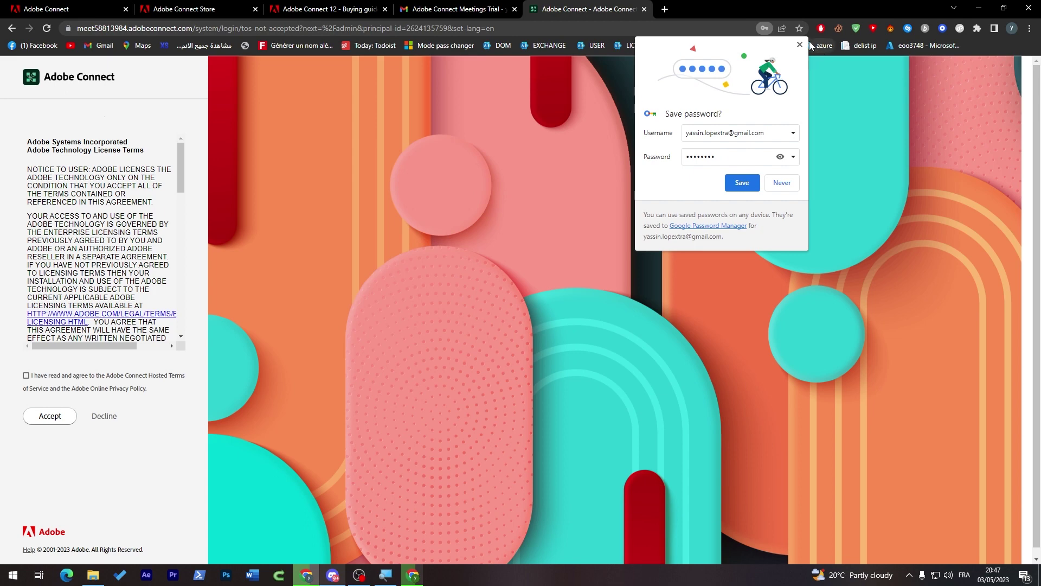
- Save the login password in the browser and accept the Adobe Connect hosted terms
{"action": "left_click", "coordinate": [742, 182]}
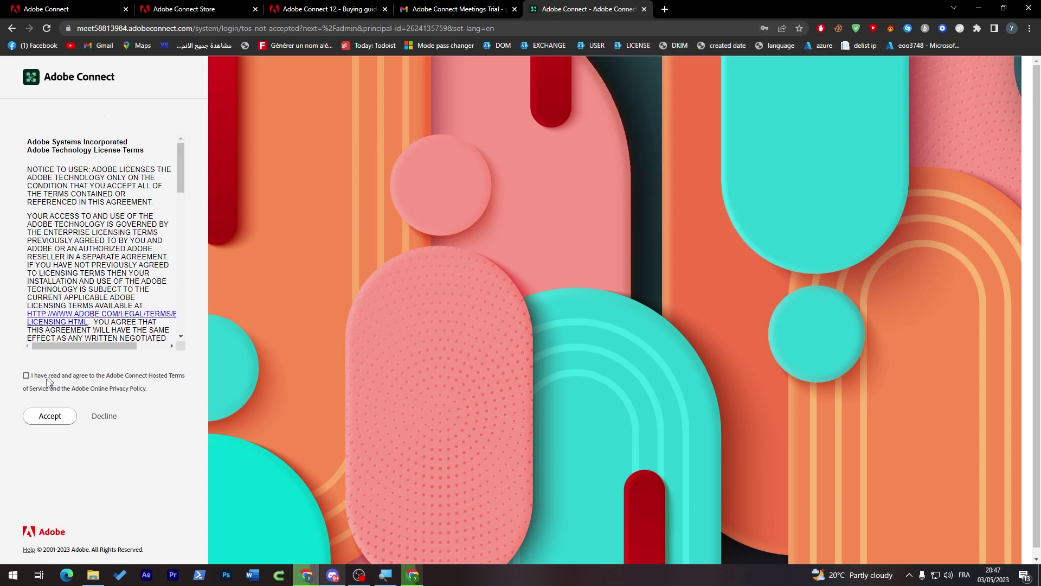
{"action": "left_click", "coordinate": [26, 375]}
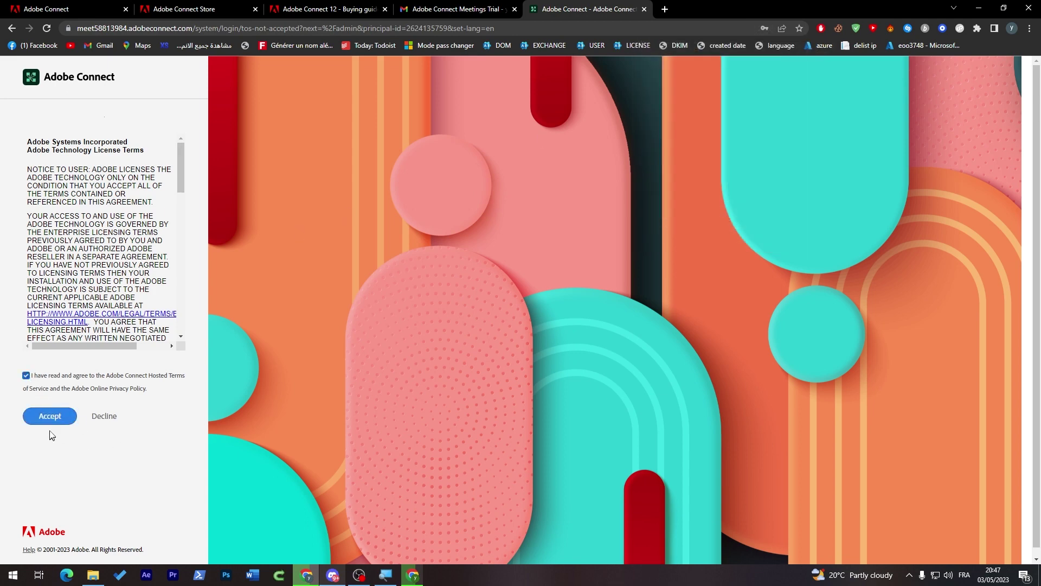
{"action": "left_click", "coordinate": [50, 418]}
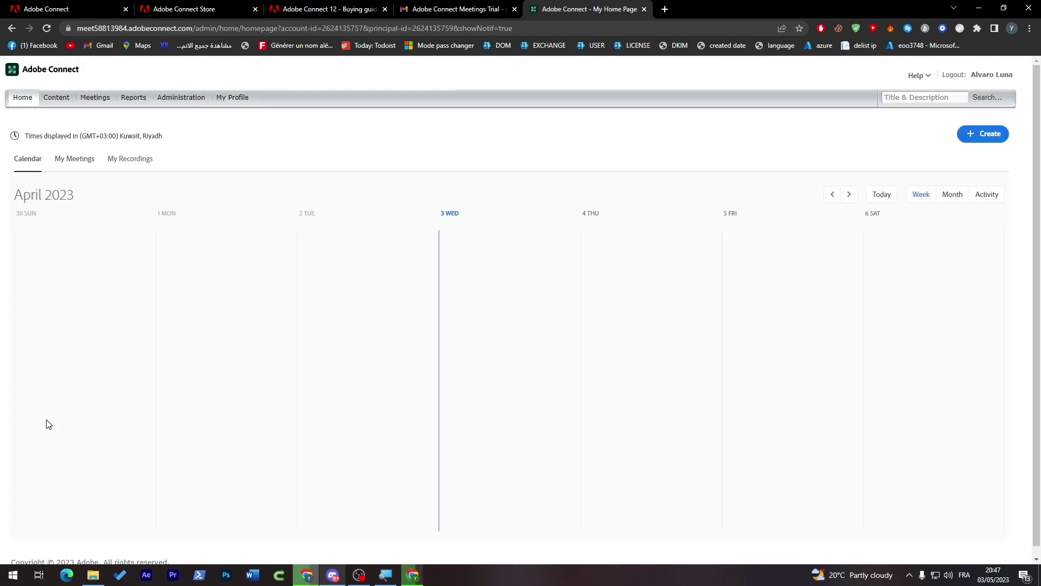
- Start a new meeting from the Create menu and place the cursor in its empty Name field
{"action": "mouse_move", "coordinate": [1040, 179]}
{"action": "left_mouse_down"}
{"action": "mouse_move", "coordinate": [1034, 313]}
{"action": "mouse_move", "coordinate": [1036, 179]}
{"action": "left_mouse_up"}
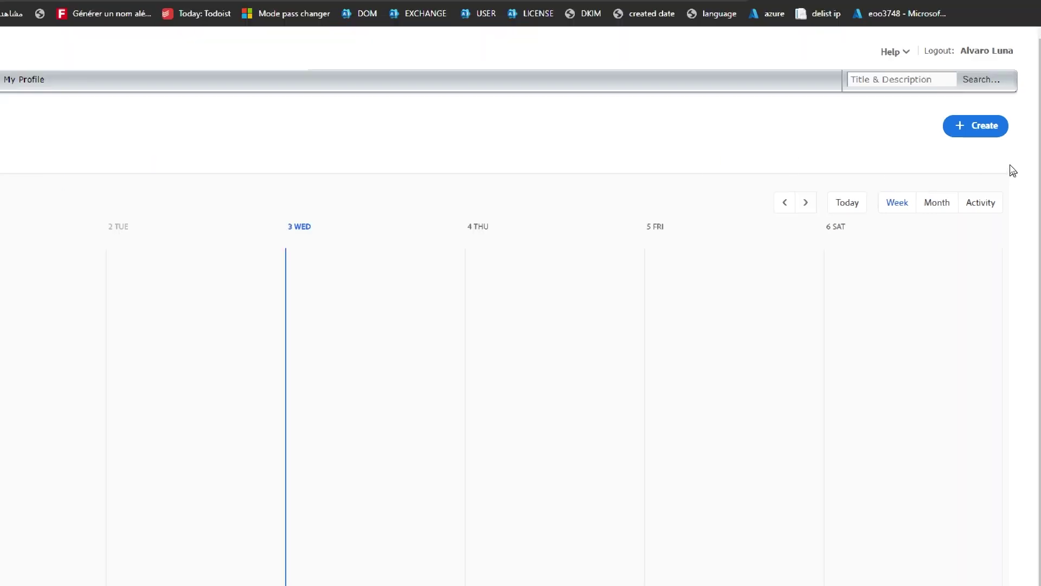
{"action": "left_click", "coordinate": [994, 128]}
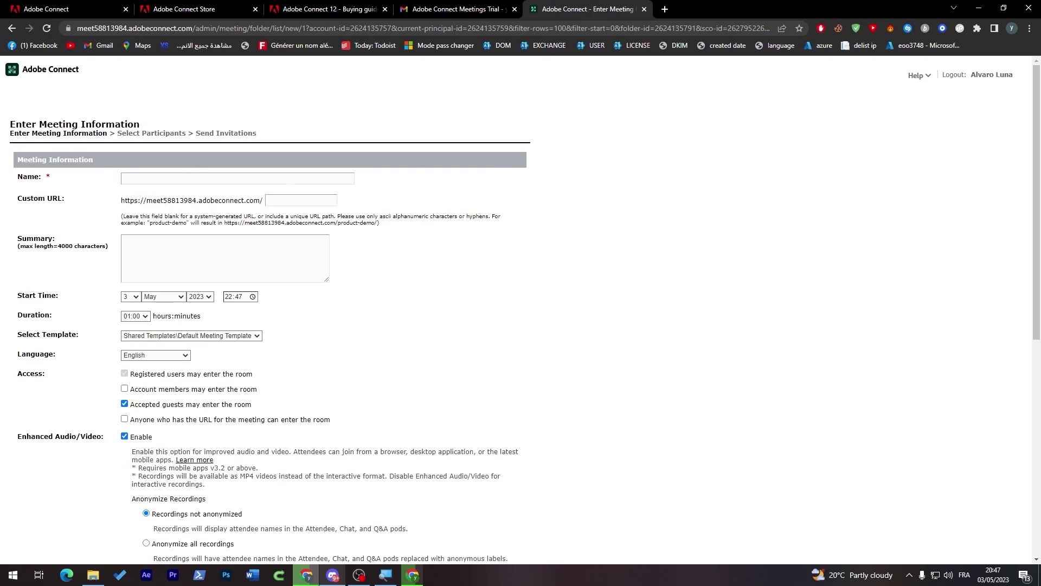
{"action": "left_click", "coordinate": [179, 179]}
{"action": "type", "text": "Tut"}
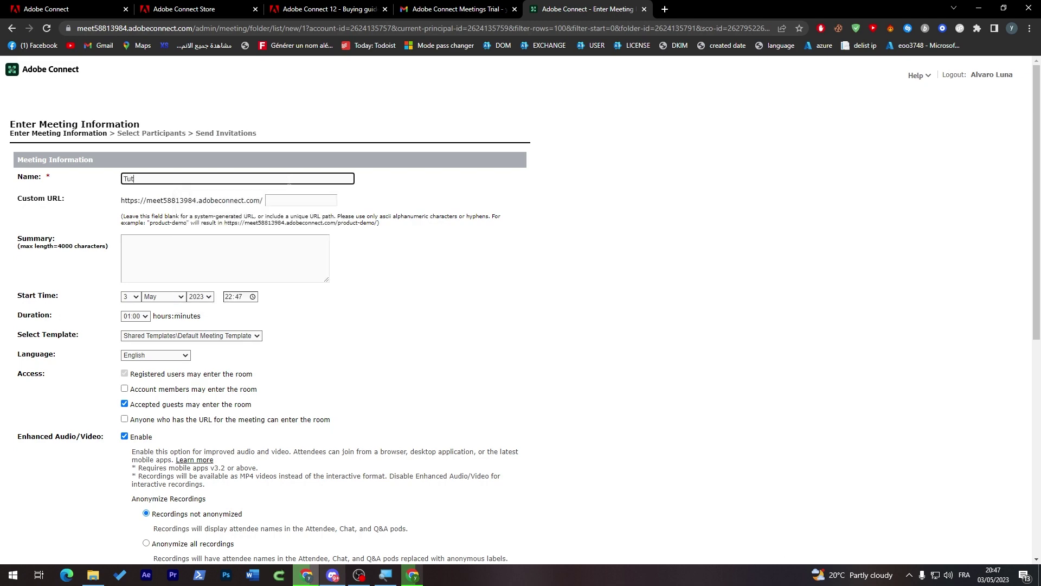
{"action": "type", "text": "orial n"}
{"action": "key", "text": "BackSpace"}
{"action": "type", "text": "Name"}
{"action": "scroll", "coordinate": [988, 330], "scroll_direction": "down", "scroll_amount": 7}
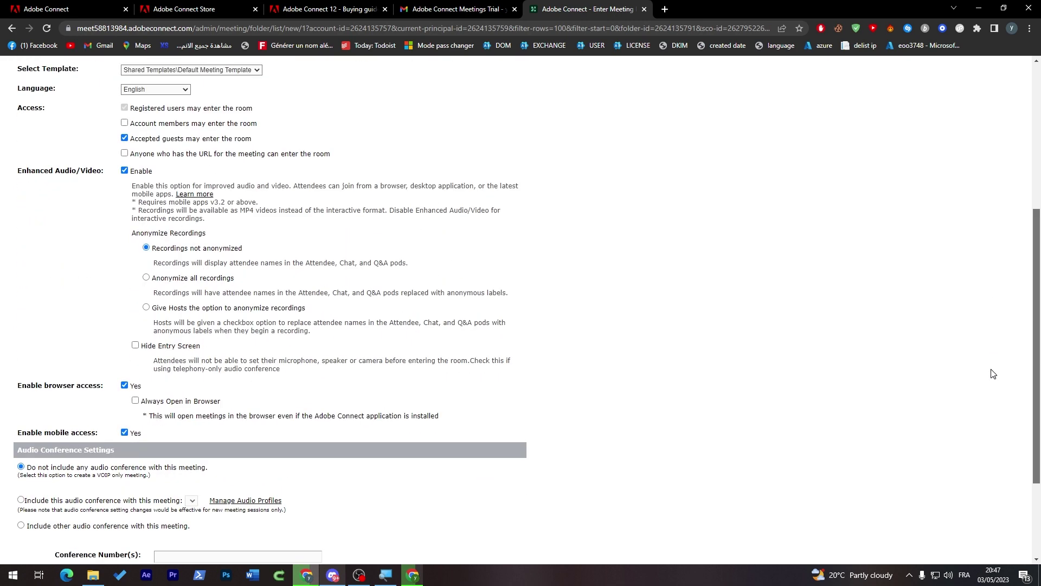
{"action": "scroll", "coordinate": [979, 490], "scroll_direction": "up", "scroll_amount": 8}
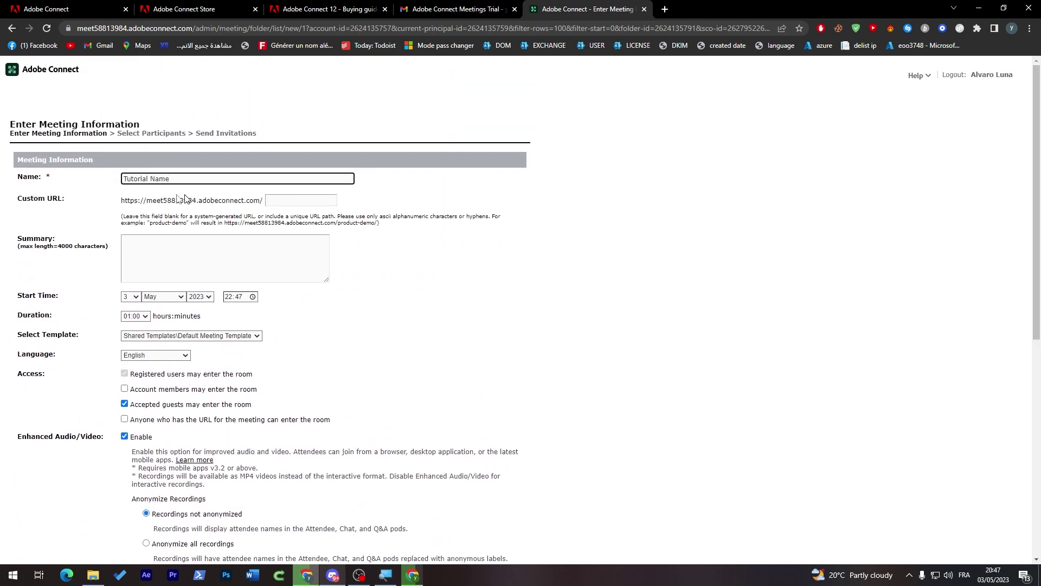
{"action": "left_click", "coordinate": [48, 215]}
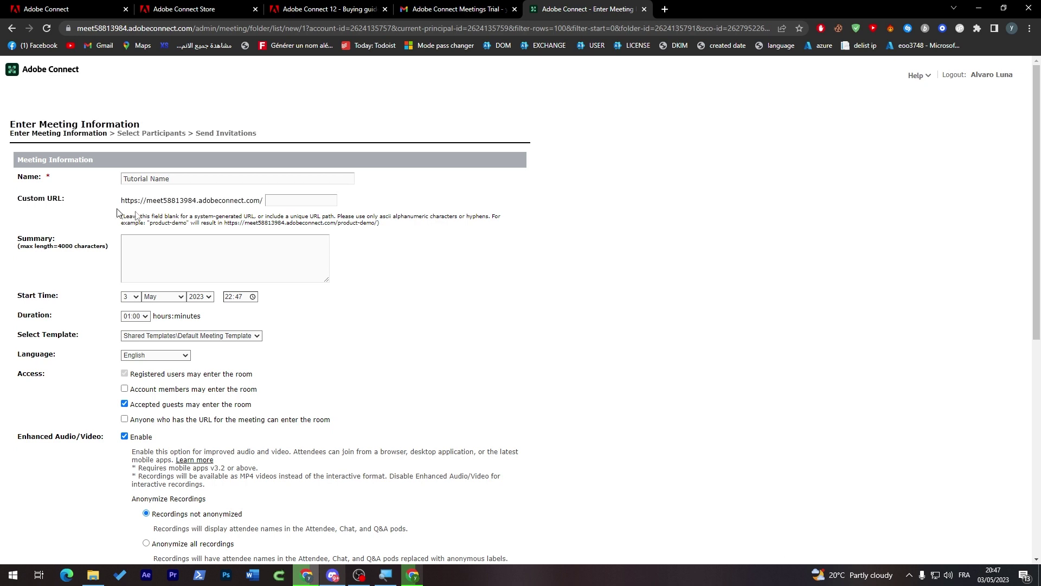
{"action": "left_click", "coordinate": [180, 257]}
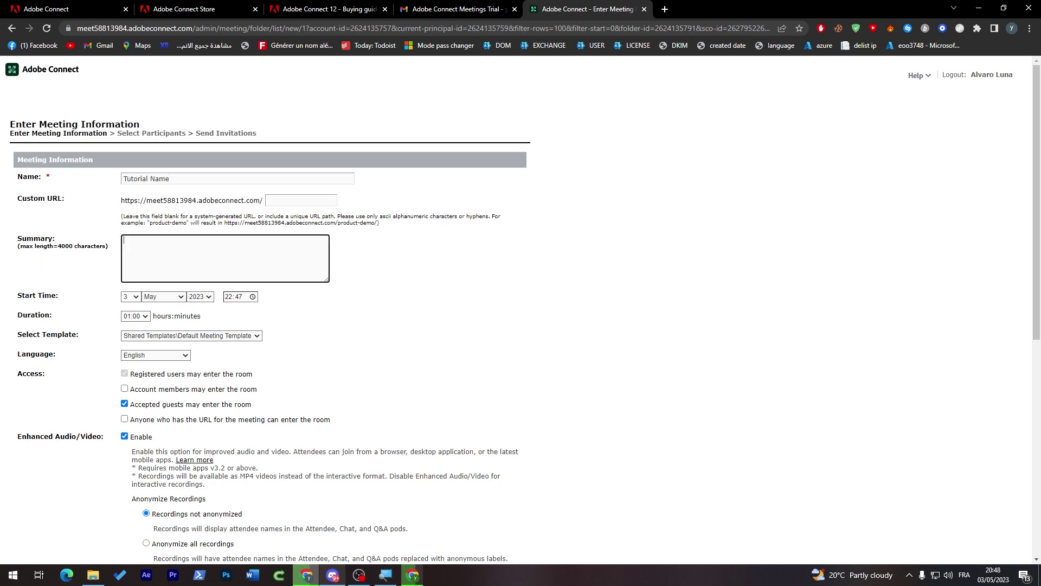
{"action": "double_click", "coordinate": [39, 296]}
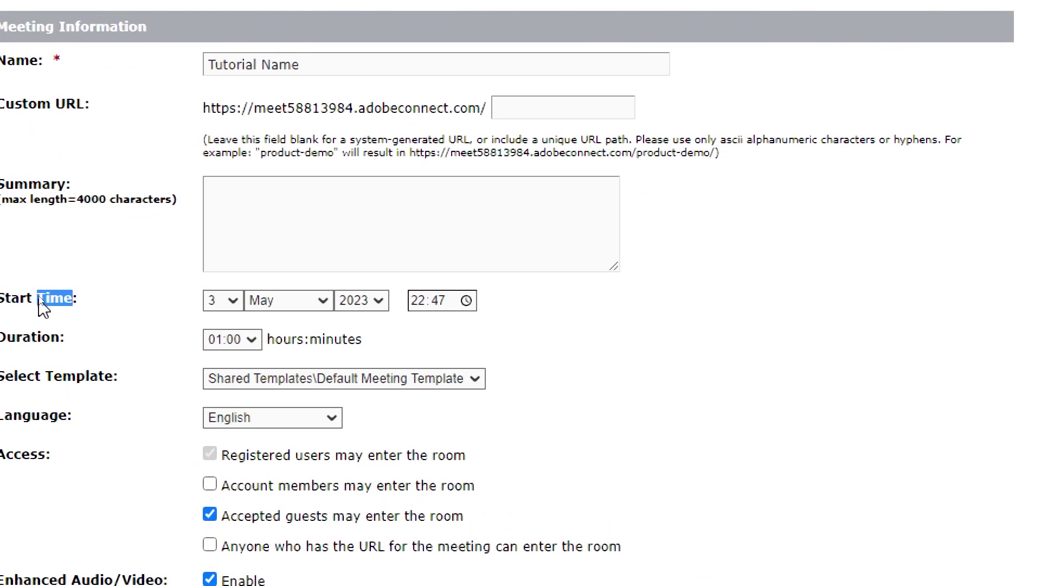
{"action": "left_click", "coordinate": [457, 375]}
{"action": "left_click", "coordinate": [457, 375]}
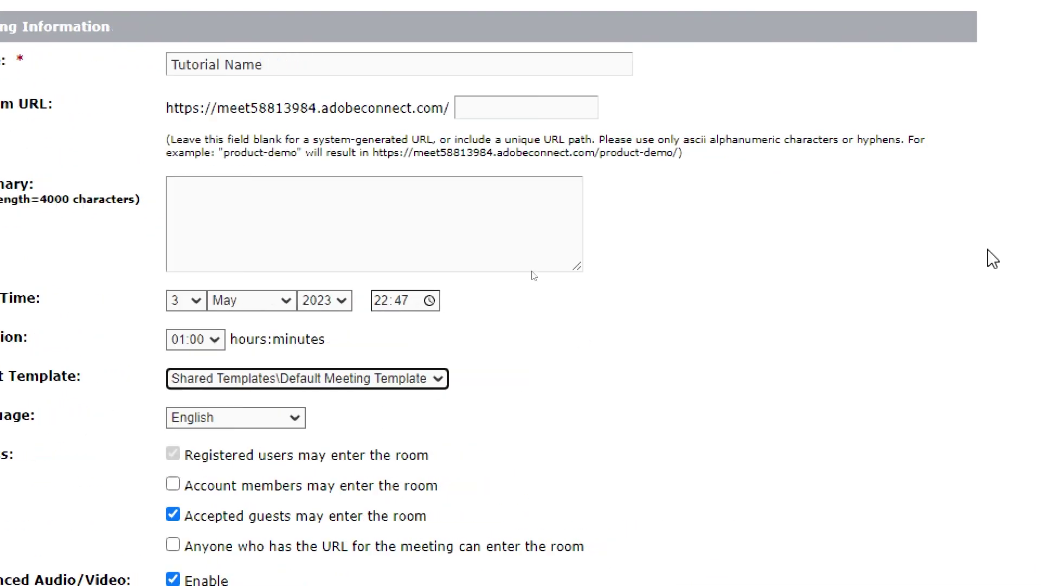
{"action": "scroll", "coordinate": [112, 464], "scroll_direction": "down", "scroll_amount": 2}
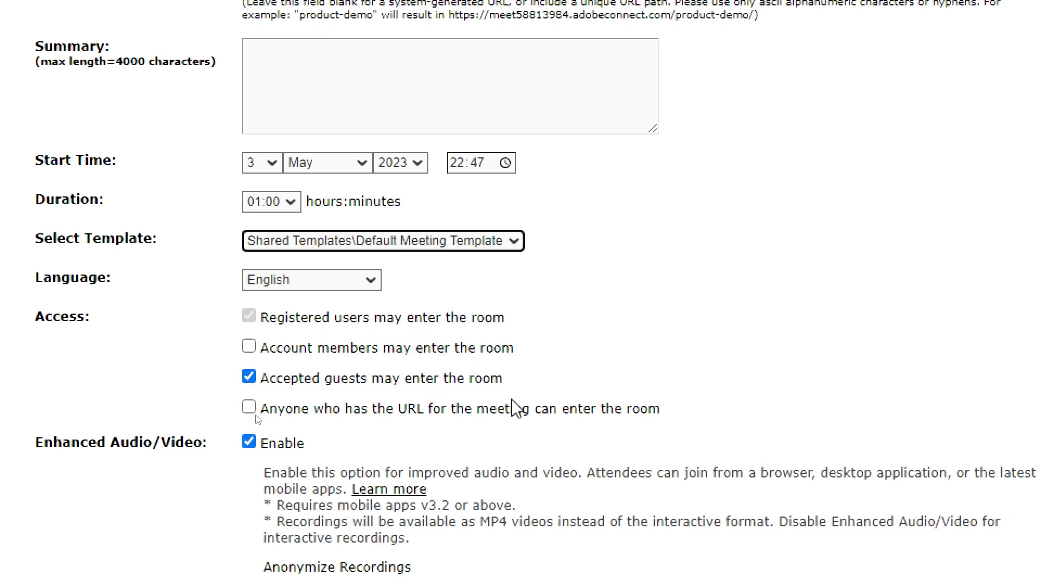
{"action": "scroll", "coordinate": [510, 405], "scroll_direction": "down", "scroll_amount": 1}
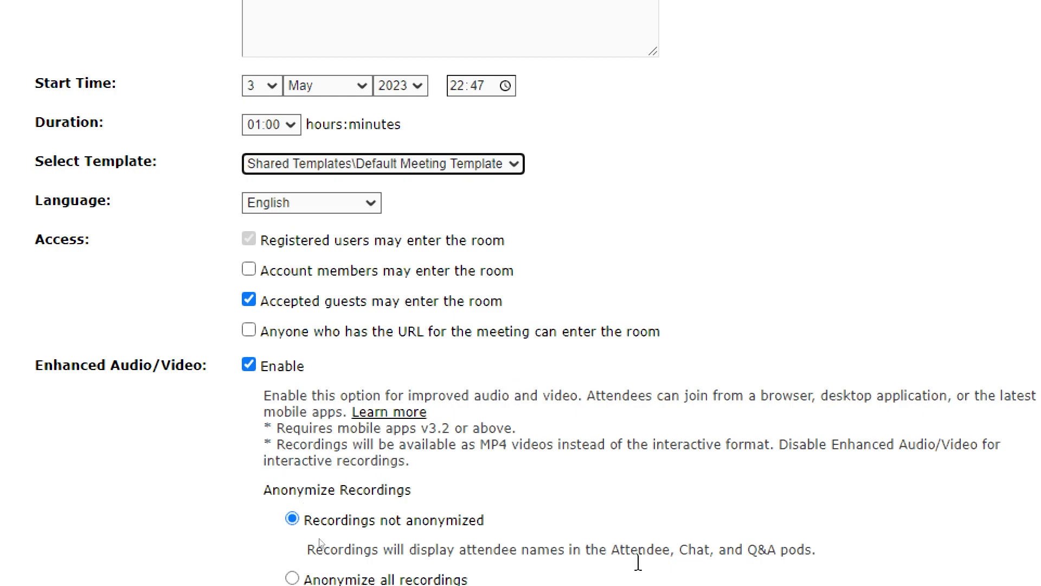
{"action": "scroll", "coordinate": [629, 434], "scroll_direction": "down", "scroll_amount": 1}
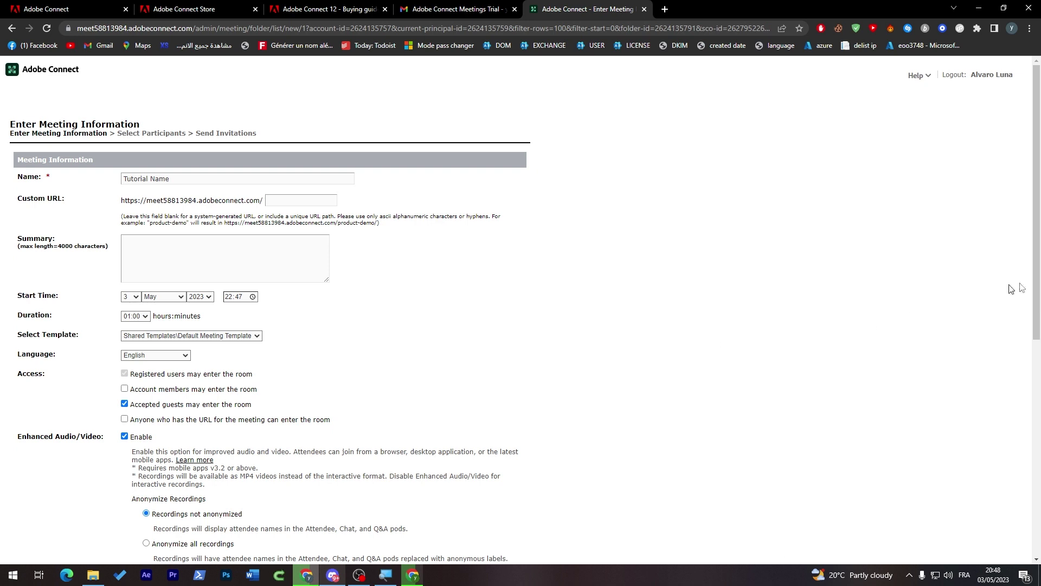
{"action": "scroll", "coordinate": [1019, 288], "scroll_direction": "down", "scroll_amount": 3}
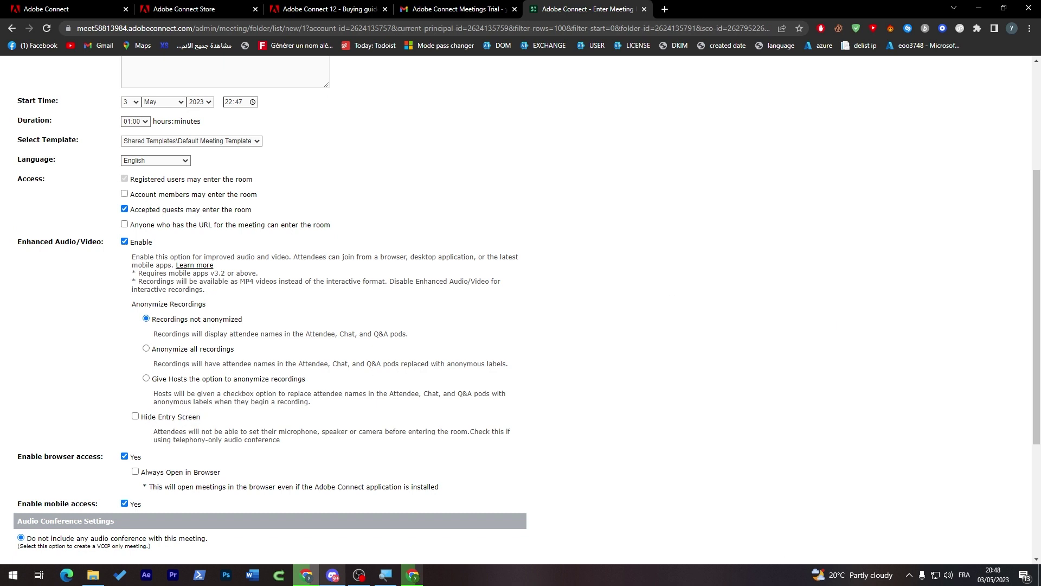
{"action": "left_click_drag", "start_coordinate": [1033, 351], "coordinate": [1033, 396]}
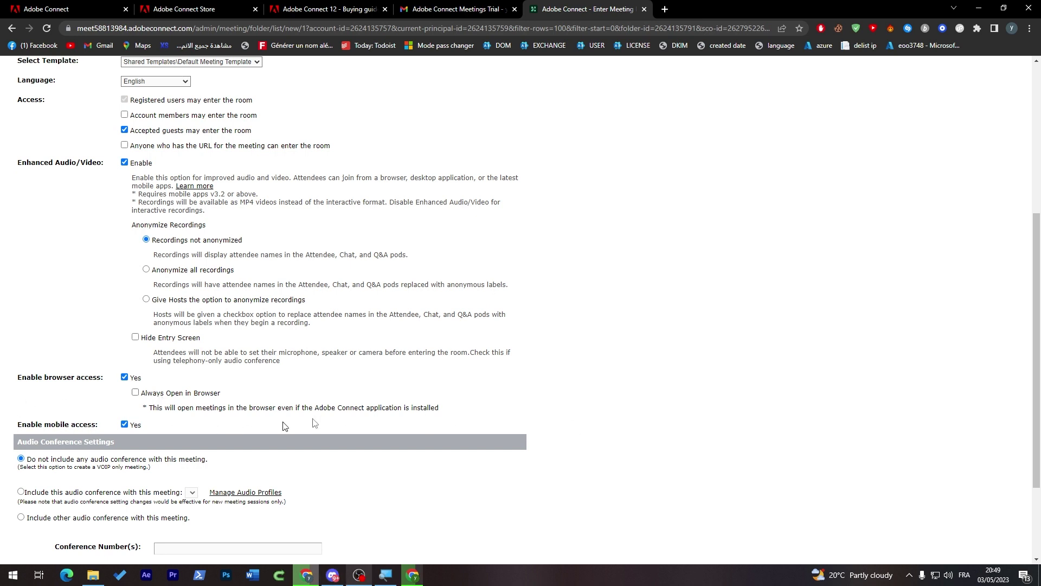
{"action": "left_click_drag", "start_coordinate": [1037, 347], "coordinate": [1037, 413]}
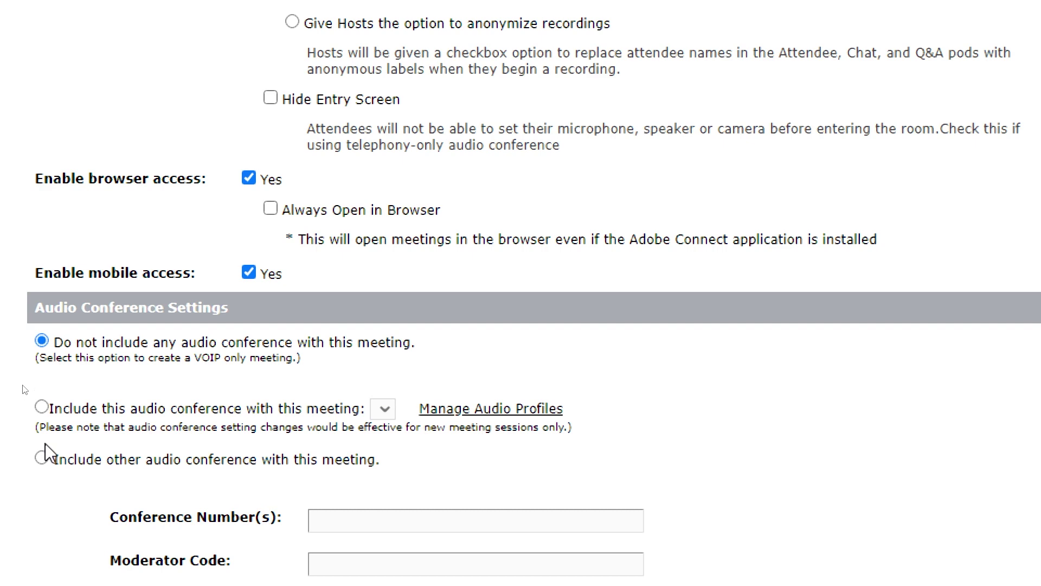
{"action": "scroll", "coordinate": [45, 443], "scroll_direction": "down", "scroll_amount": 2}
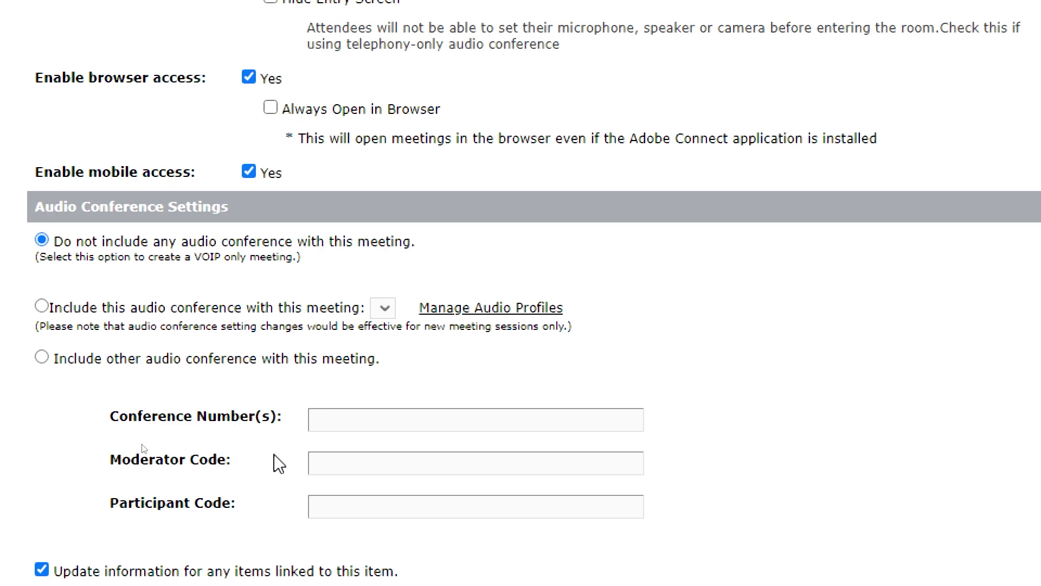
{"action": "left_click", "coordinate": [197, 362]}
{"action": "left_click", "coordinate": [530, 421]}
{"action": "type", "text": "eza"}
{"action": "scroll", "coordinate": [387, 372], "scroll_direction": "down", "scroll_amount": 2}
{"action": "type", "text": "ezae"}
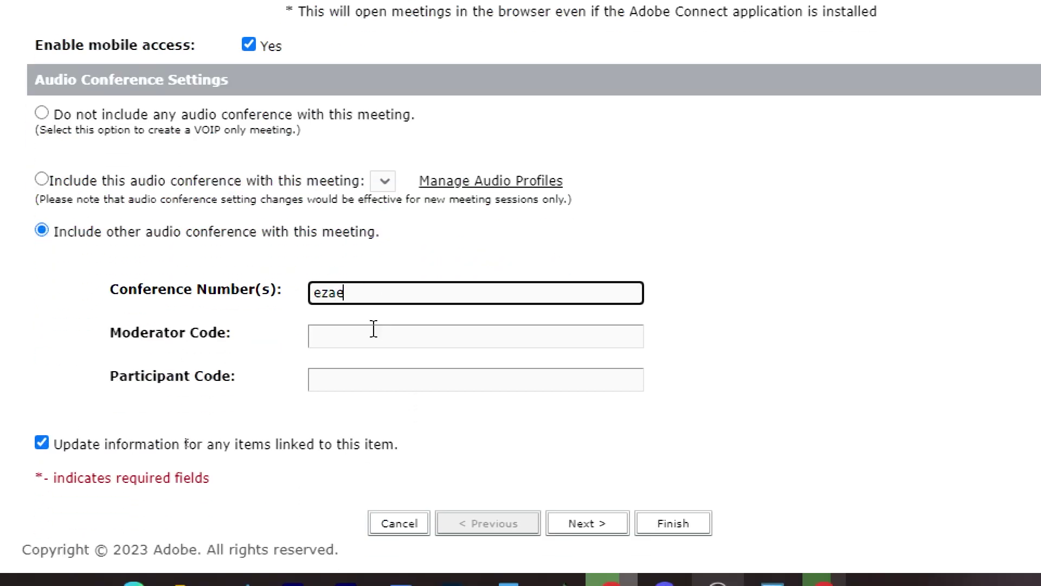
{"action": "left_click", "coordinate": [372, 369]}
{"action": "type", "text": "aezae"}
{"action": "left_click", "coordinate": [355, 417]}
{"action": "type", "text": "zaeaze"}
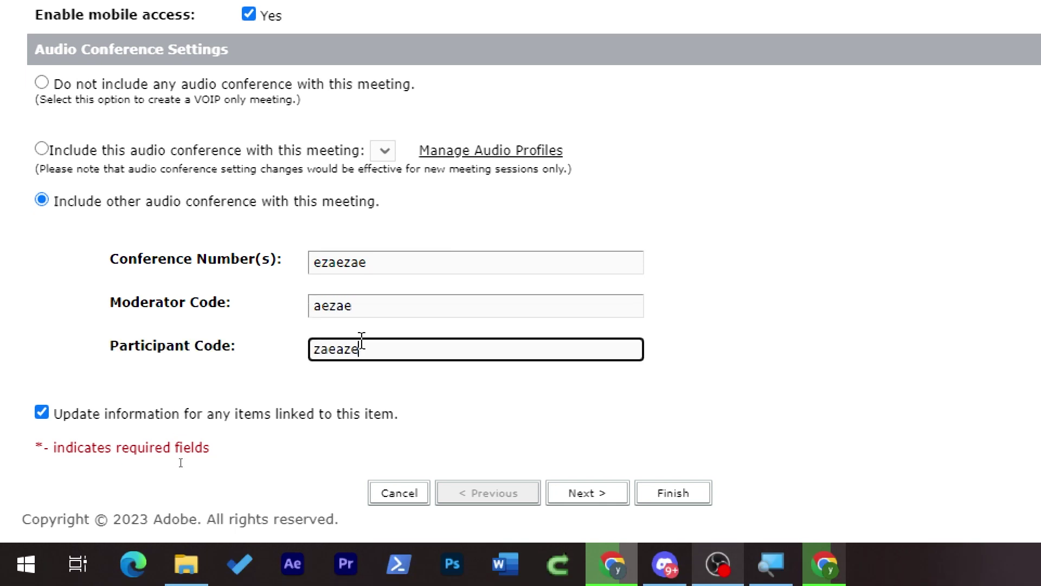
{"action": "key", "text": "ctrl+a"}
{"action": "key", "text": "BackSpace"}
{"action": "left_click", "coordinate": [366, 306]}
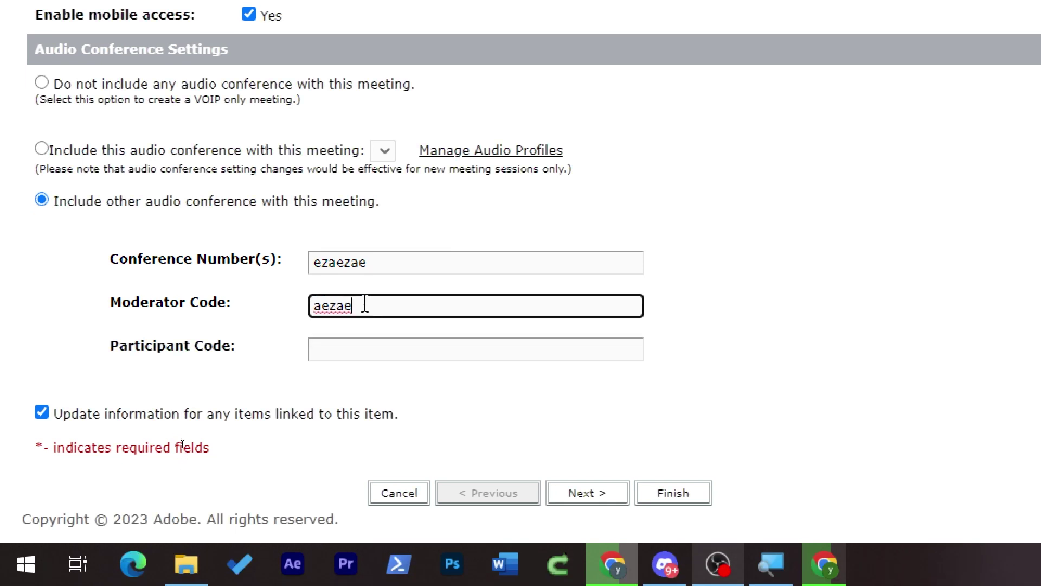
{"action": "key", "text": "BackSpace"}
{"action": "key", "text": "BackSpace"}
{"action": "key", "text": "BackSpace"}
{"action": "key", "text": "BackSpace"}
{"action": "key", "text": "BackSpace"}
{"action": "left_click", "coordinate": [379, 262]}
{"action": "key", "text": "BackSpace"}
{"action": "key", "text": "BackSpace"}
{"action": "key", "text": "BackSpace"}
{"action": "key", "text": "BackSpace"}
{"action": "key", "text": "BackSpace"}
{"action": "key", "text": "BackSpace"}
{"action": "key", "text": "BackSpace"}
{"action": "left_click", "coordinate": [41, 200]}
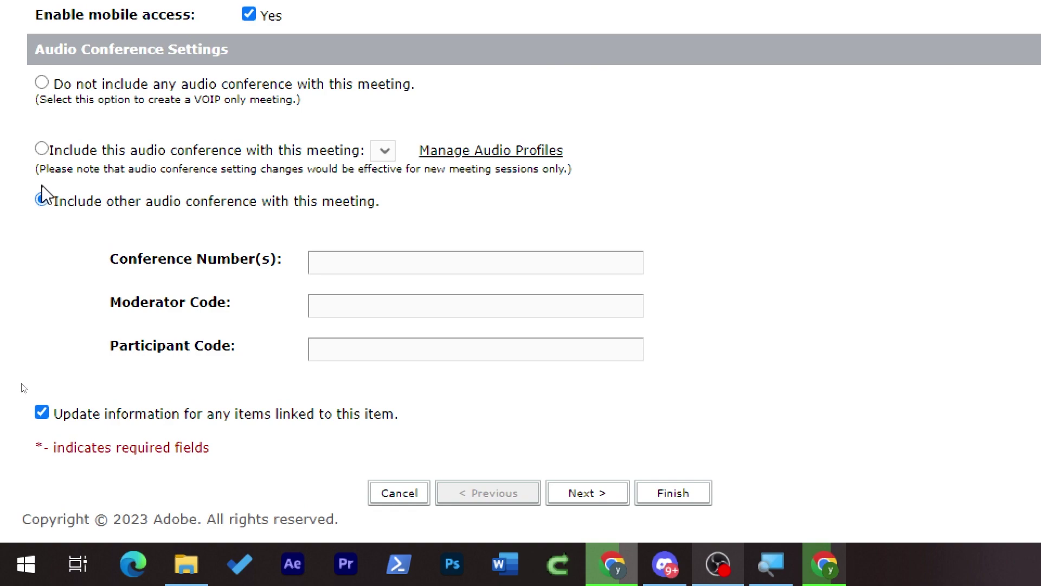
{"action": "left_click", "coordinate": [42, 82]}
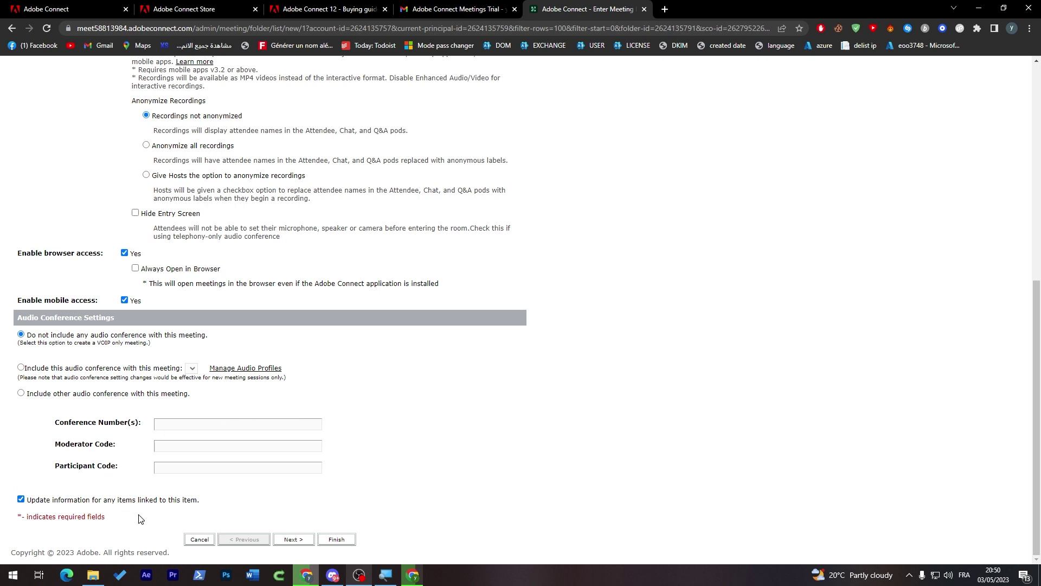
{"action": "left_click", "coordinate": [286, 540]}
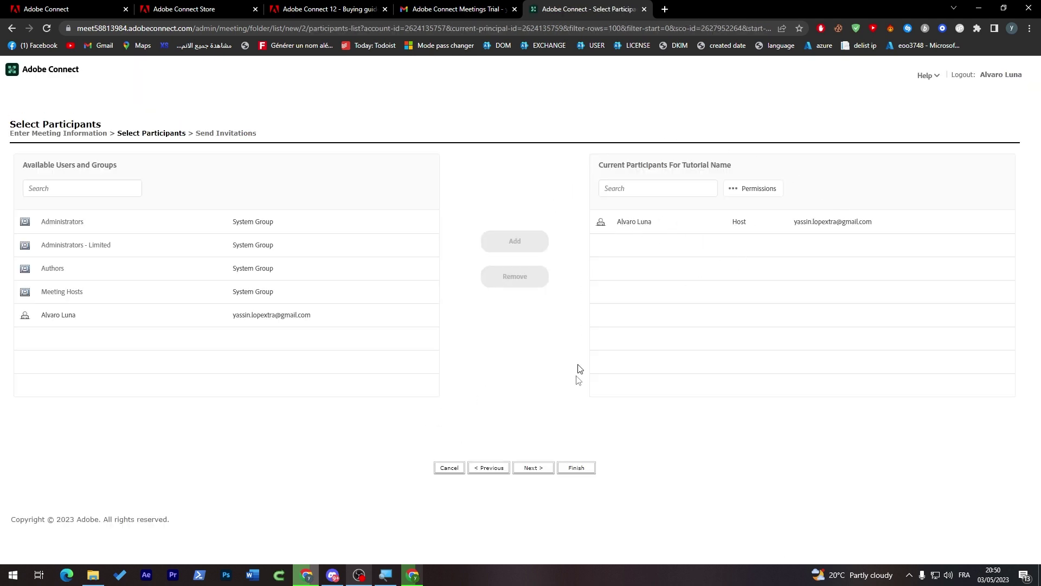
- Finish the wizard to create the Tutorial Name meeting, then highlight its room URL on the info page
{"action": "left_click", "coordinate": [533, 467]}
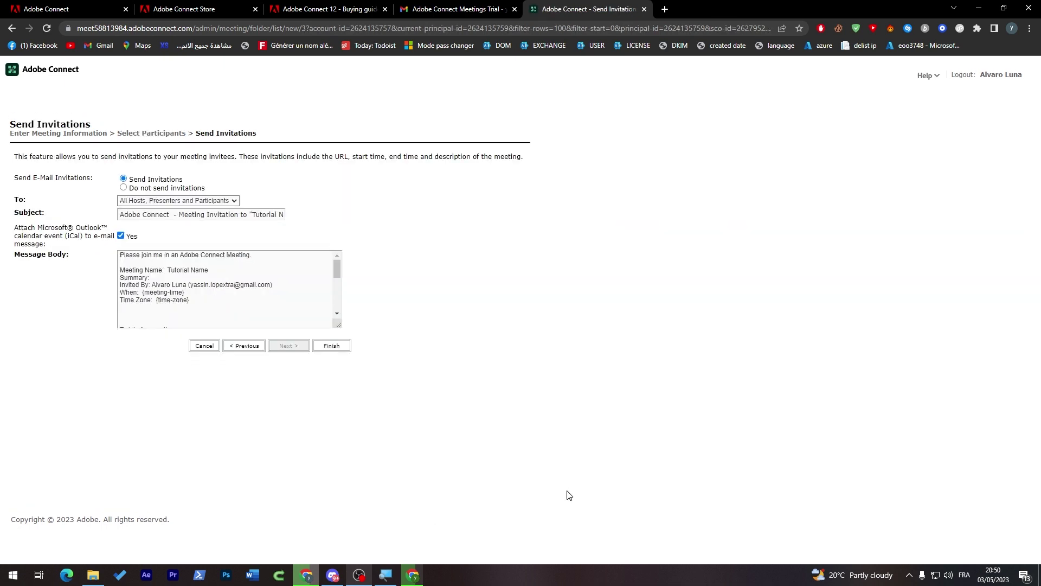
{"action": "left_click", "coordinate": [330, 347]}
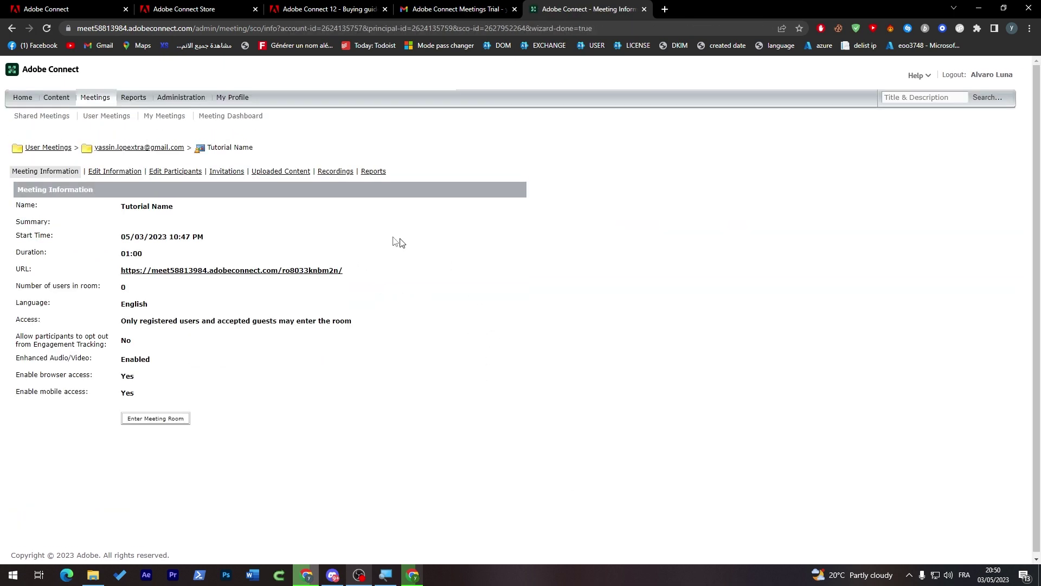
{"action": "left_click_drag", "start_coordinate": [109, 271], "coordinate": [407, 271]}
{"action": "left_click", "coordinate": [201, 246]}
- Enter the Tutorial Name meeting room with the current audio/video settings and allow camera and microphone access
{"action": "left_click_drag", "start_coordinate": [166, 257], "coordinate": [111, 259]}
{"action": "left_click", "coordinate": [202, 365]}
{"action": "left_click", "coordinate": [168, 420]}
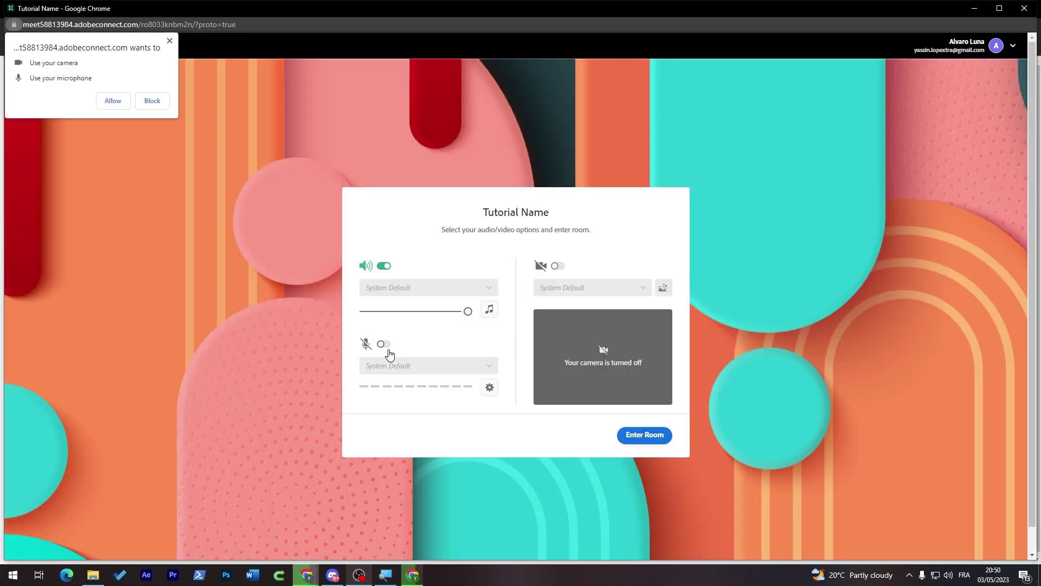
{"action": "left_click", "coordinate": [636, 432]}
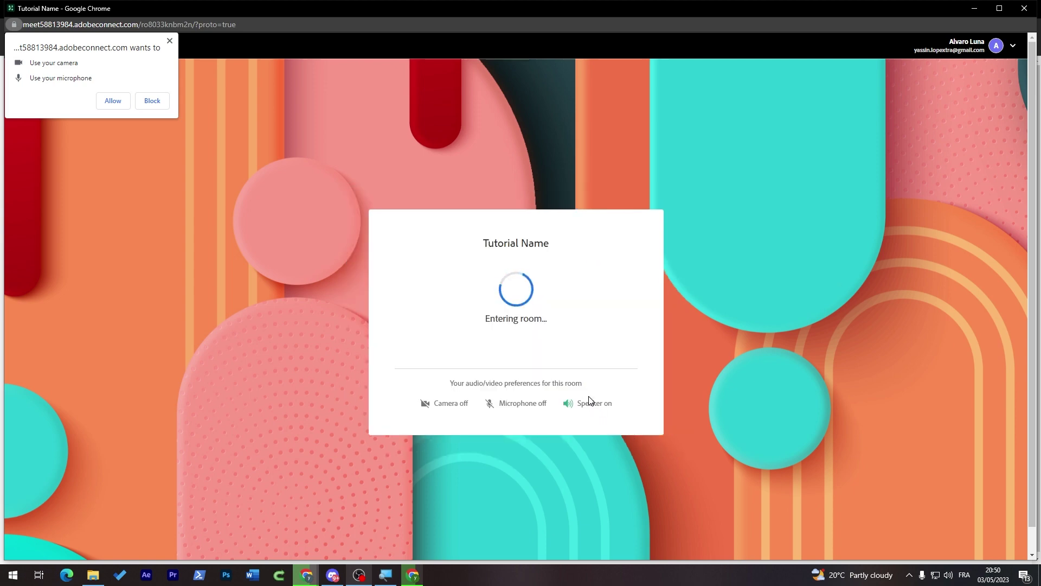
{"action": "left_click", "coordinate": [112, 101]}
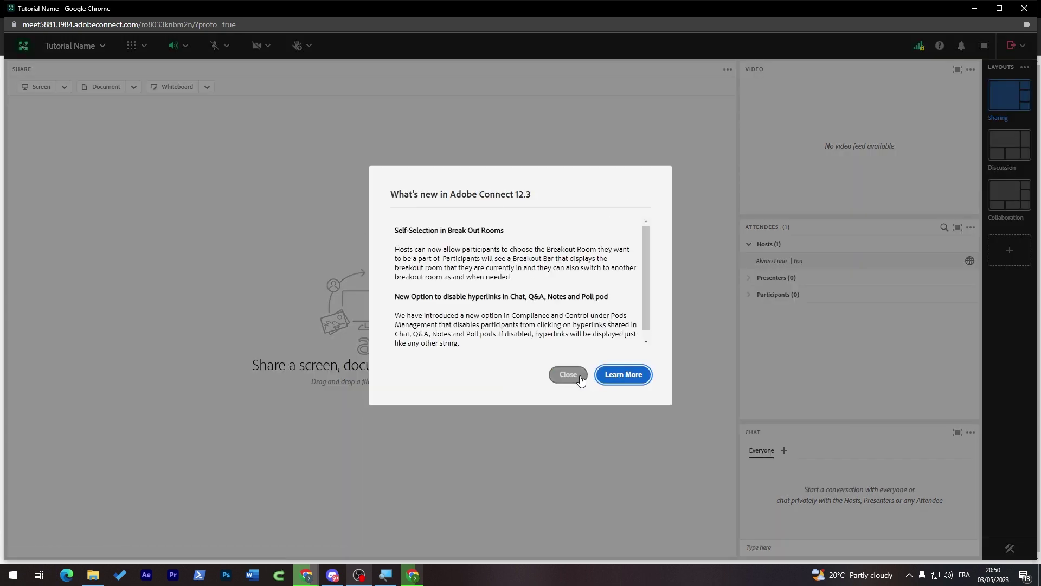
- Dismiss What's new, share a blank whiteboard, and draw a pencil zigzag down its left side
{"action": "left_click", "coordinate": [567, 374]}
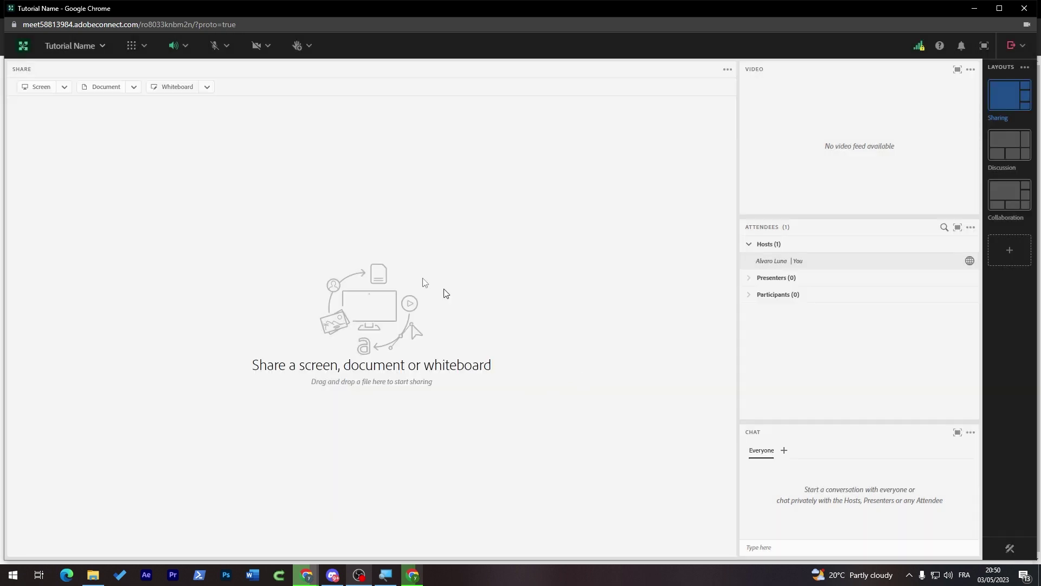
{"action": "left_click", "coordinate": [65, 87]}
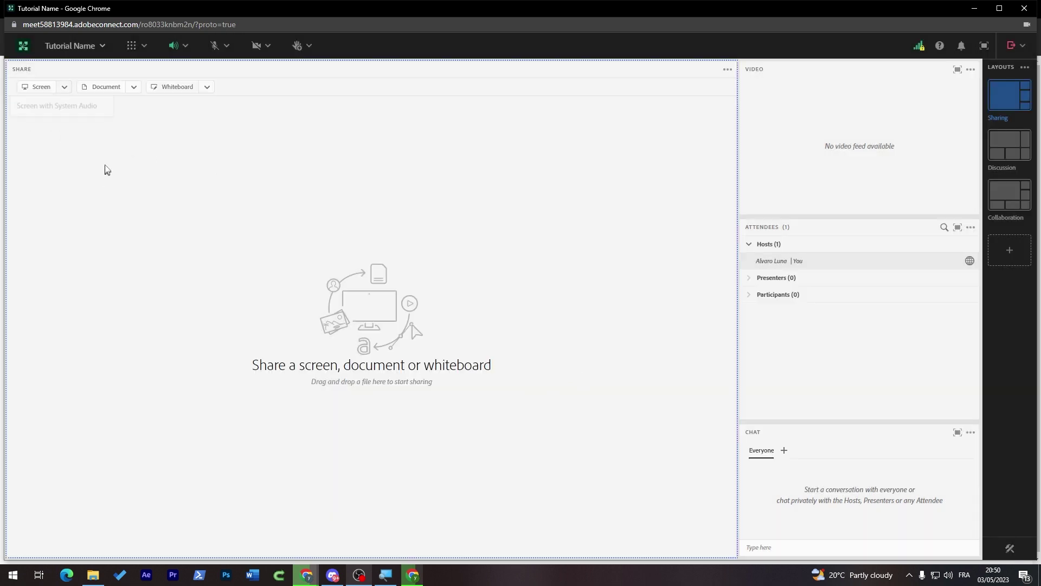
{"action": "left_click", "coordinate": [131, 90]}
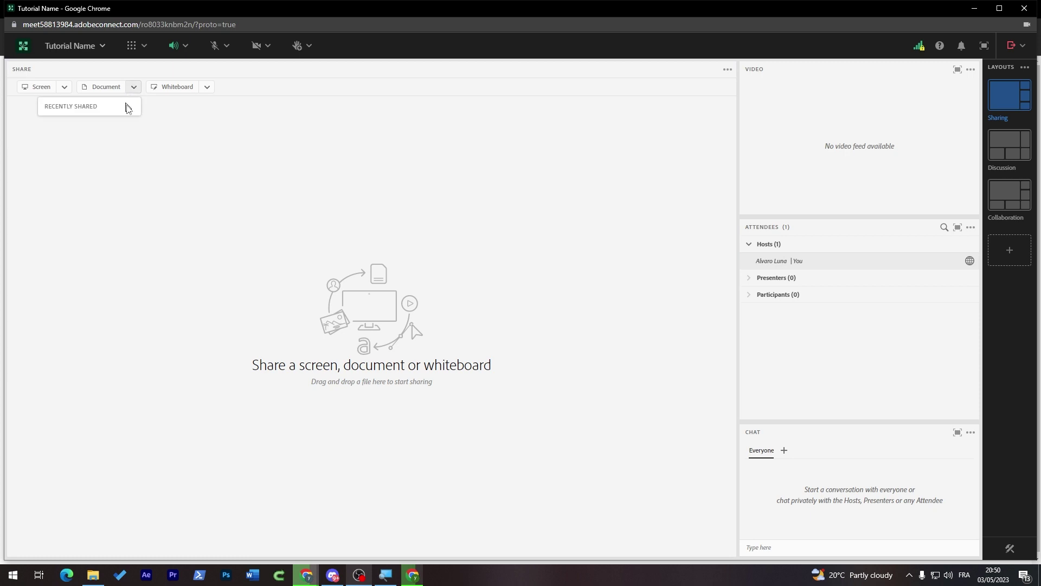
{"action": "left_click", "coordinate": [174, 88]}
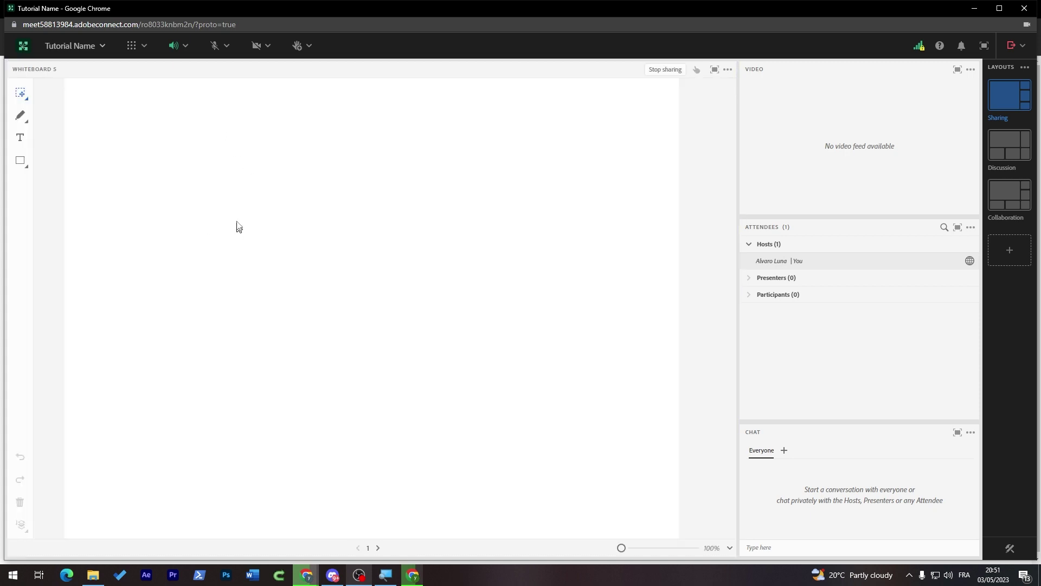
{"action": "left_click", "coordinate": [20, 115]}
{"action": "mouse_move", "coordinate": [172, 135]}
{"action": "left_mouse_down"}
{"action": "mouse_move", "coordinate": [228, 246]}
{"action": "mouse_move", "coordinate": [253, 366]}
{"action": "mouse_move", "coordinate": [342, 442]}
{"action": "left_mouse_up"}
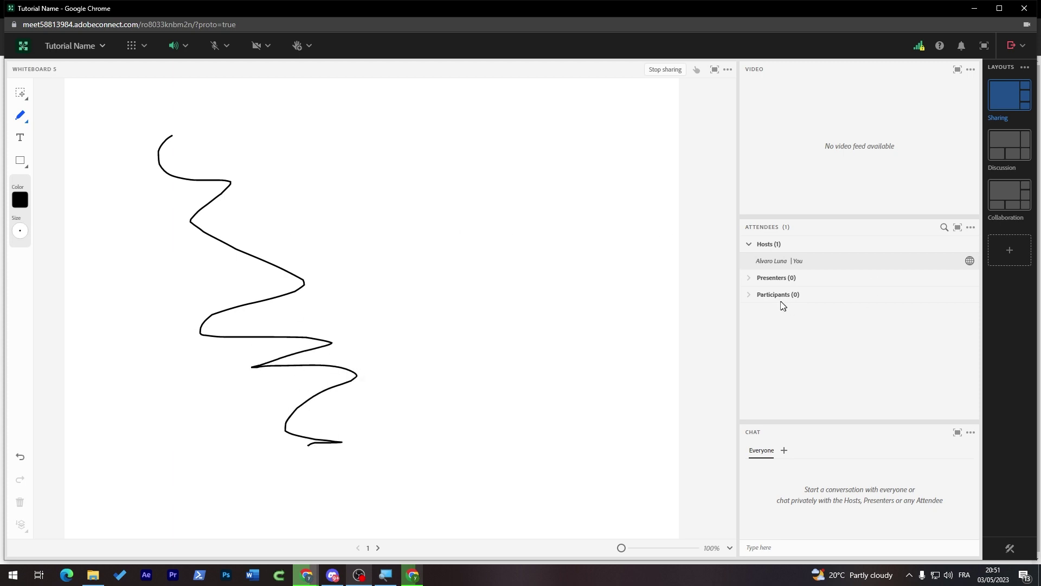